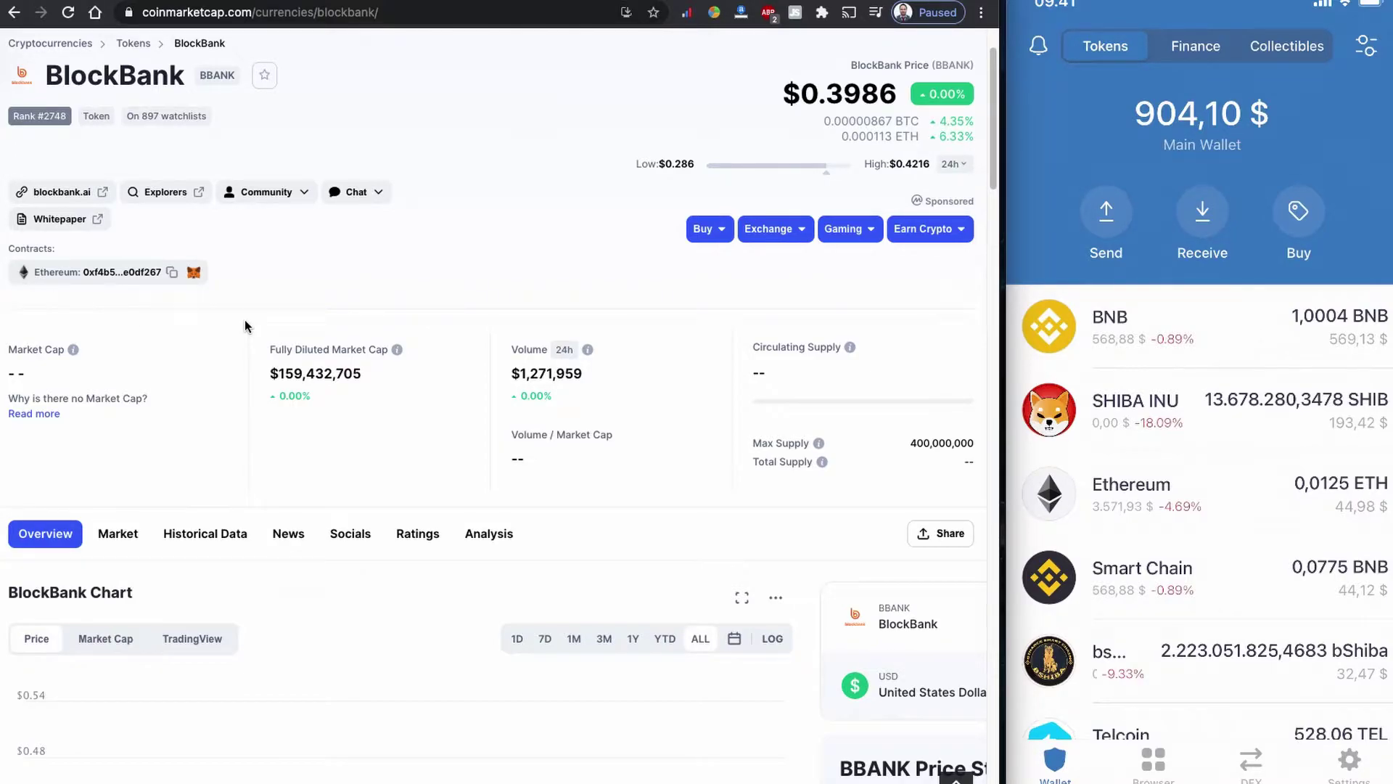
- Scroll down the CoinMarketCap BlockBank token page to review its details
{"action": "scroll", "coordinate": [810, 505], "scroll_direction": "down", "scroll_amount": 3}
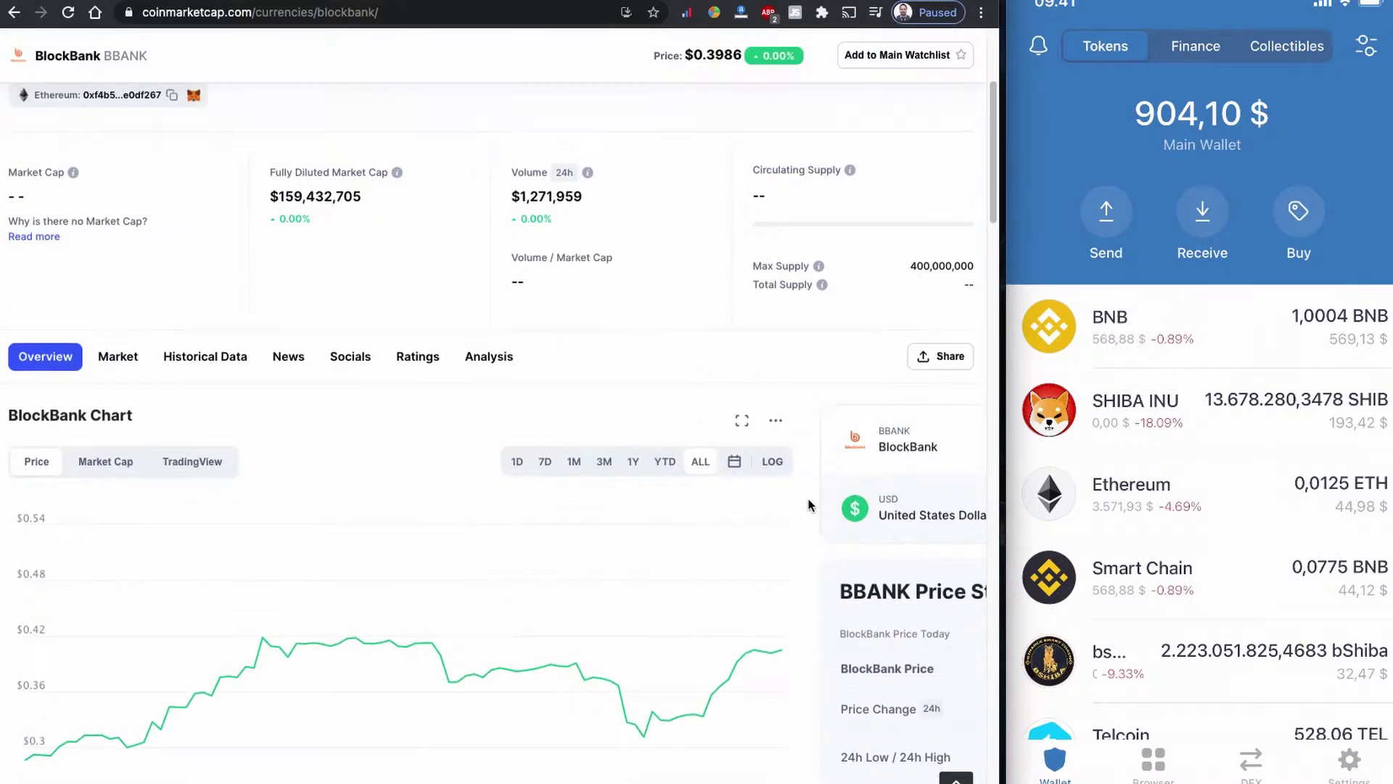
{"action": "scroll", "coordinate": [798, 519], "scroll_direction": "down", "scroll_amount": 2}
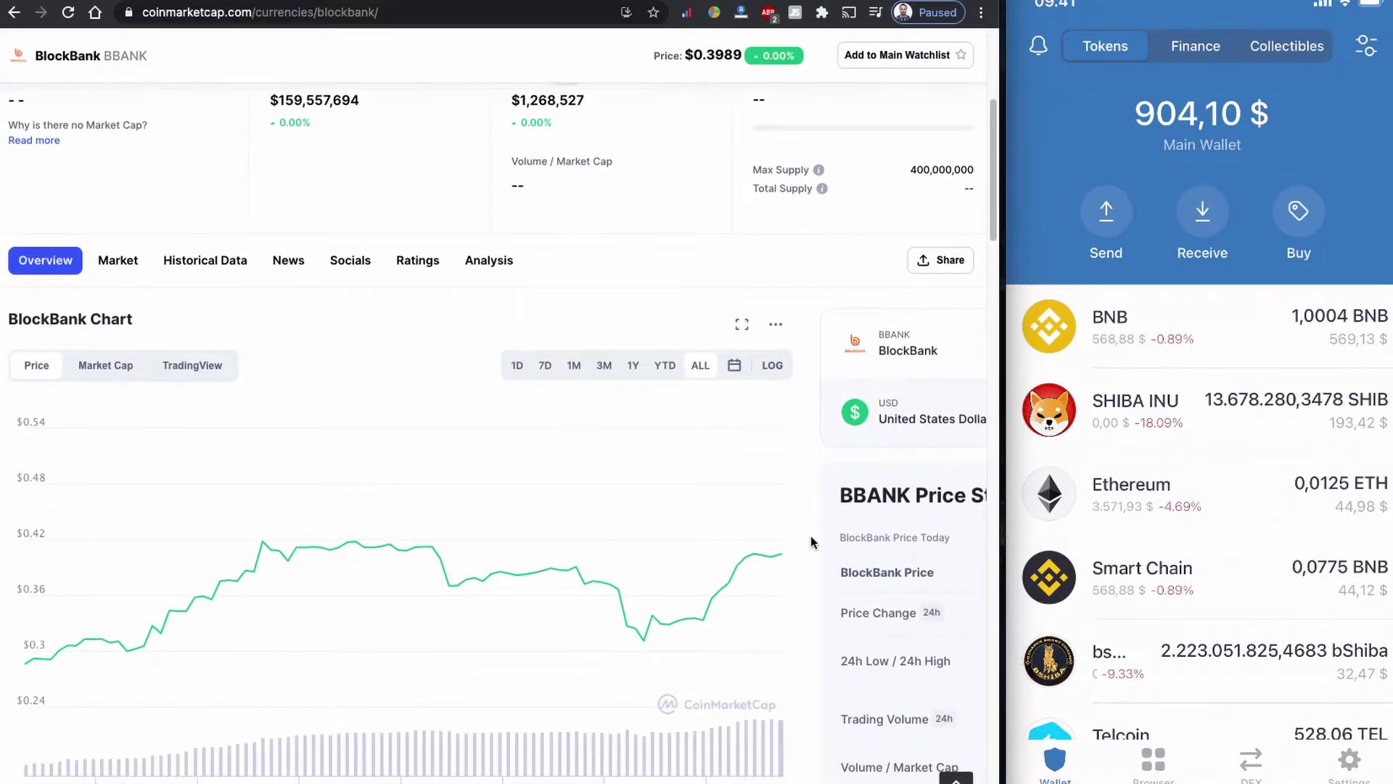
{"action": "scroll", "coordinate": [811, 536], "scroll_direction": "down", "scroll_amount": 2}
{"action": "scroll", "coordinate": [813, 544], "scroll_direction": "down", "scroll_amount": 10}
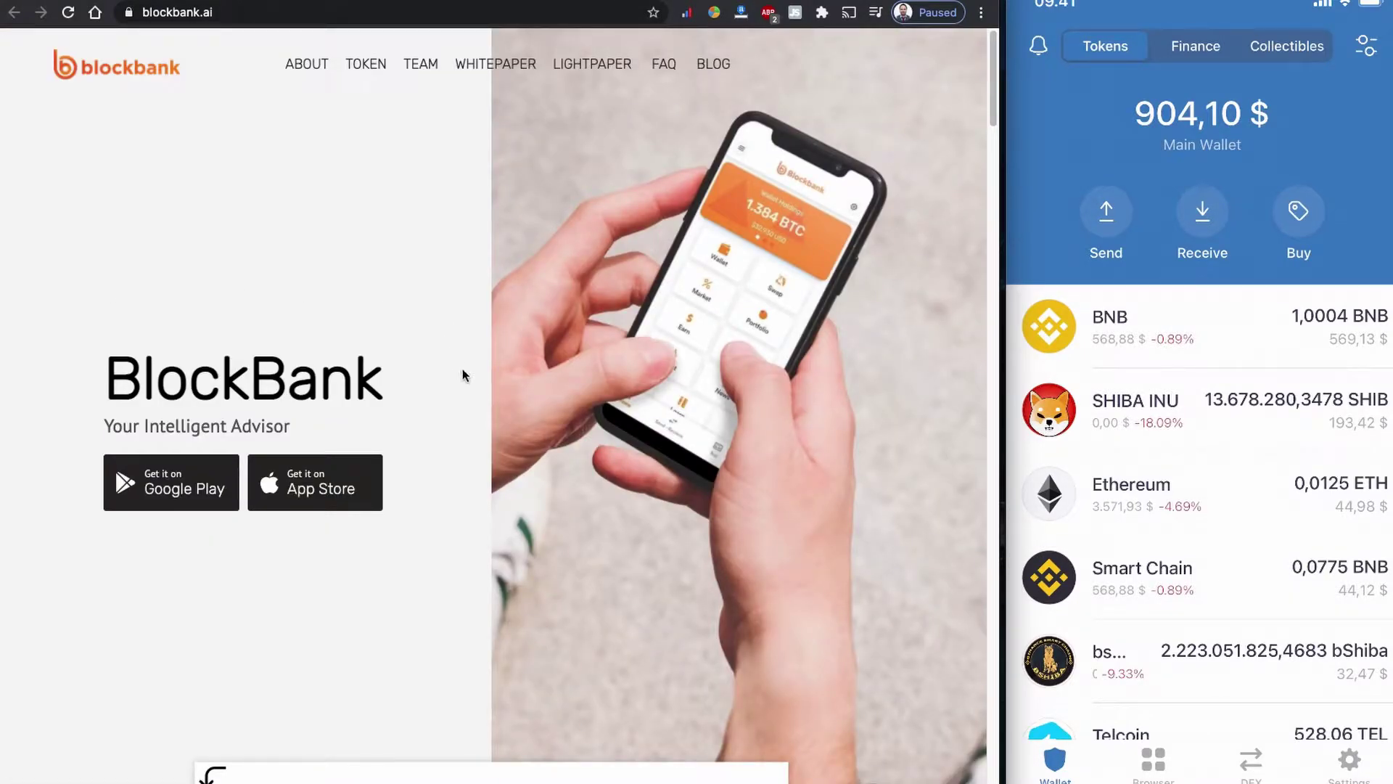
- Read through the blockbank.ai token, Rewards Tiers and Team sections
{"action": "scroll", "coordinate": [464, 378], "scroll_direction": "down", "scroll_amount": 1}
{"action": "scroll", "coordinate": [465, 379], "scroll_direction": "up", "scroll_amount": 1}
{"action": "scroll", "coordinate": [468, 388], "scroll_direction": "down", "scroll_amount": 4}
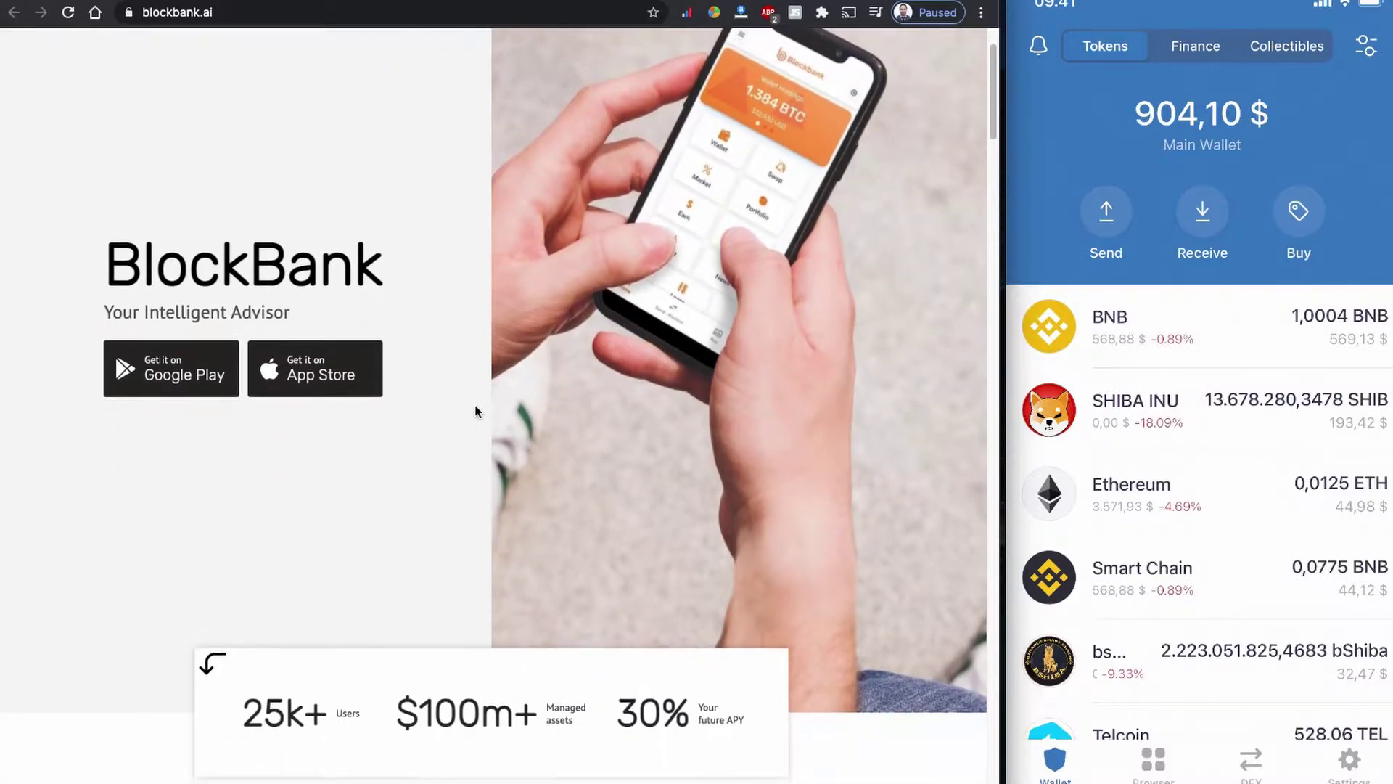
{"action": "scroll", "coordinate": [476, 413], "scroll_direction": "down", "scroll_amount": 2}
{"action": "scroll", "coordinate": [479, 417], "scroll_direction": "up", "scroll_amount": 6}
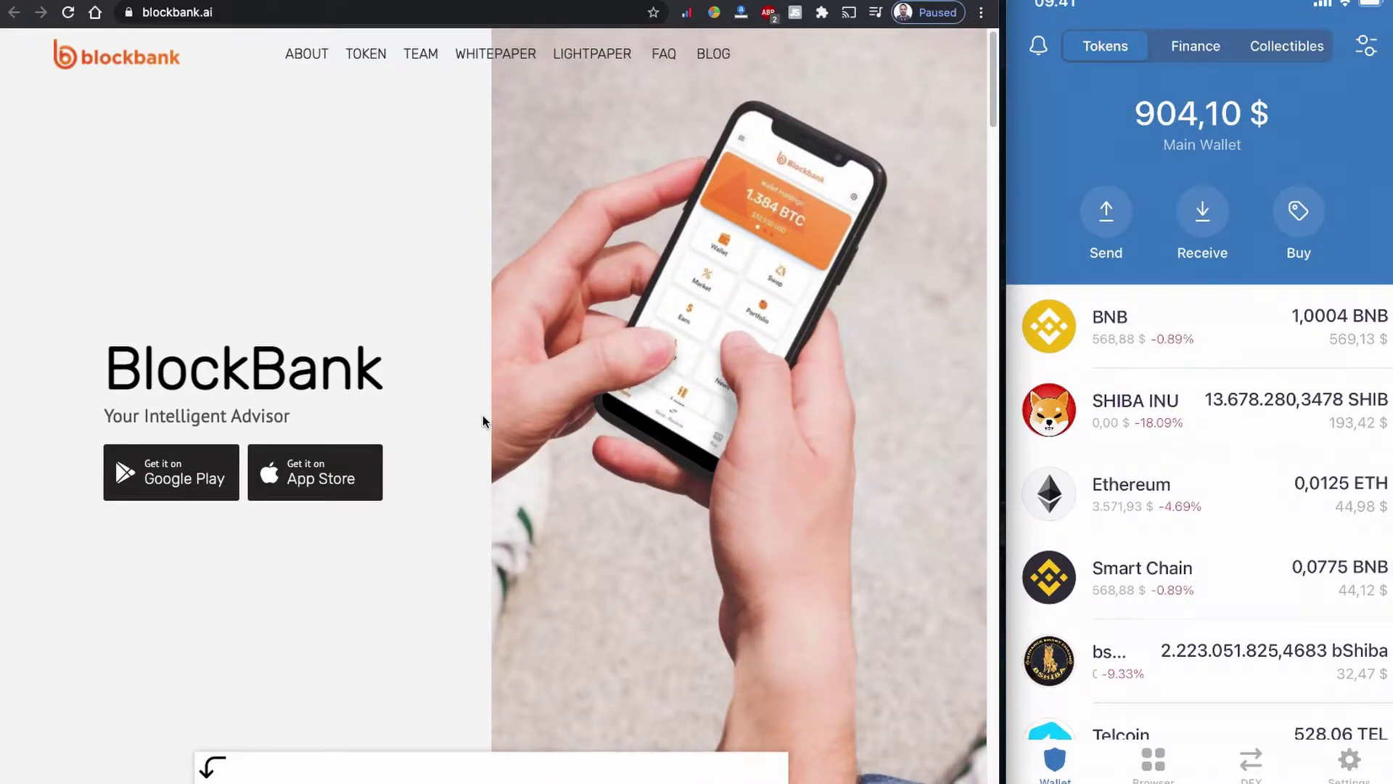
{"action": "scroll", "coordinate": [483, 421], "scroll_direction": "down", "scroll_amount": 4}
{"action": "scroll", "coordinate": [490, 421], "scroll_direction": "down", "scroll_amount": 10}
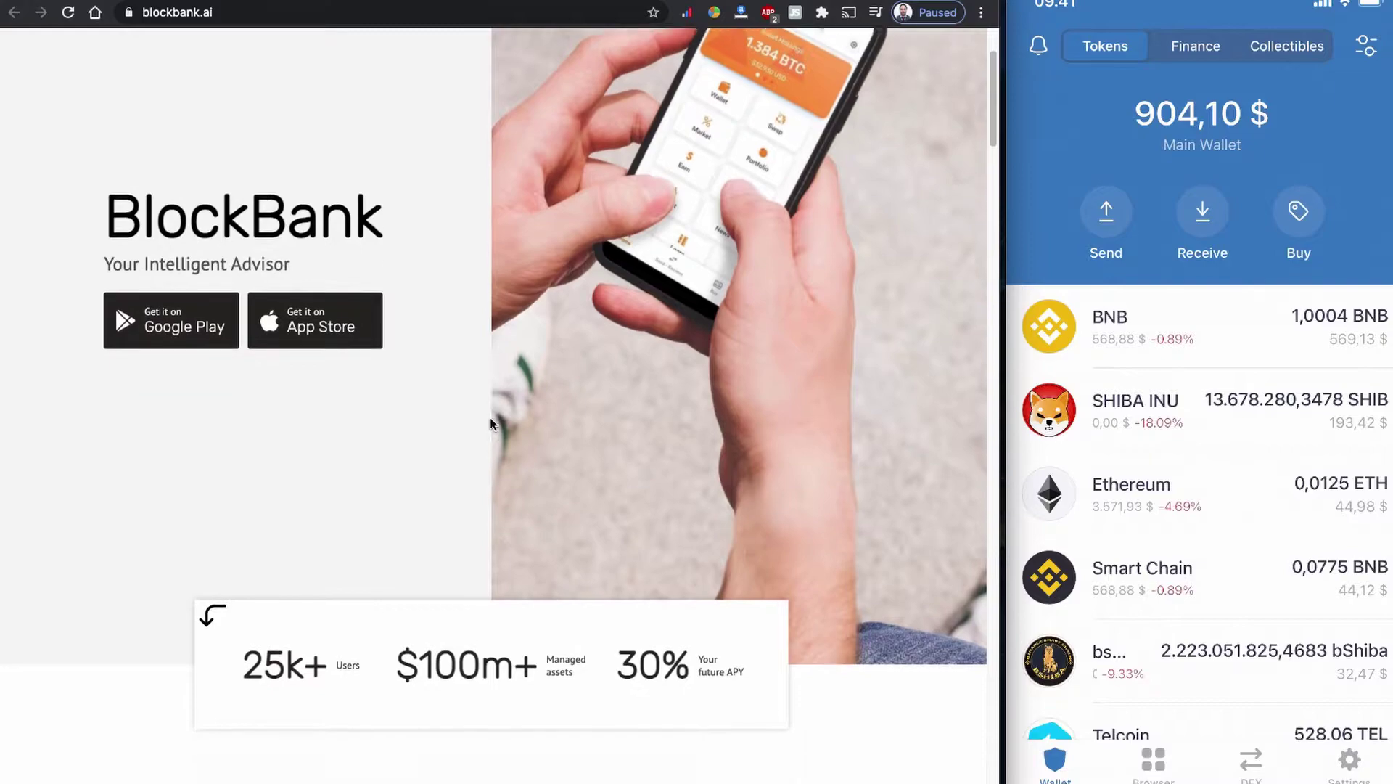
{"action": "scroll", "coordinate": [490, 423], "scroll_direction": "down", "scroll_amount": 10}
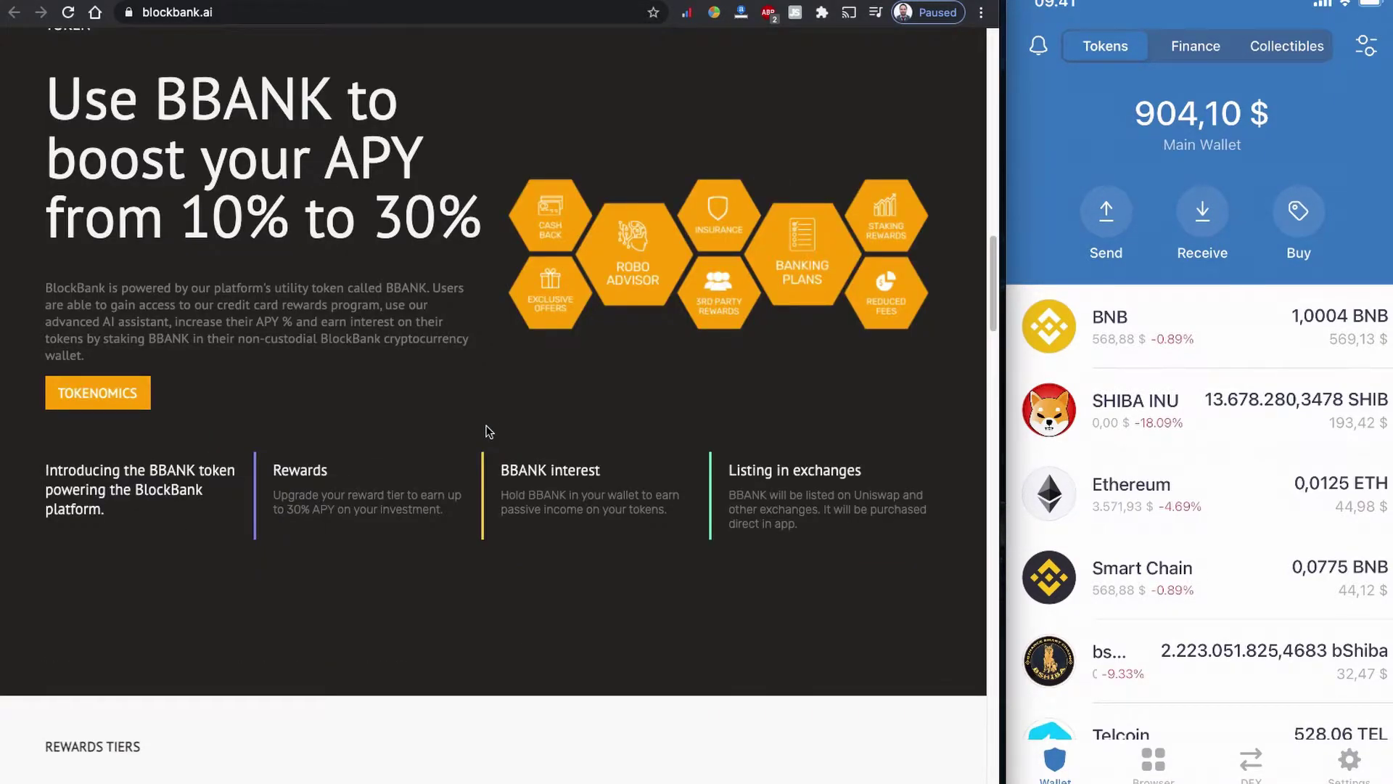
{"action": "scroll", "coordinate": [486, 431], "scroll_direction": "down", "scroll_amount": 8}
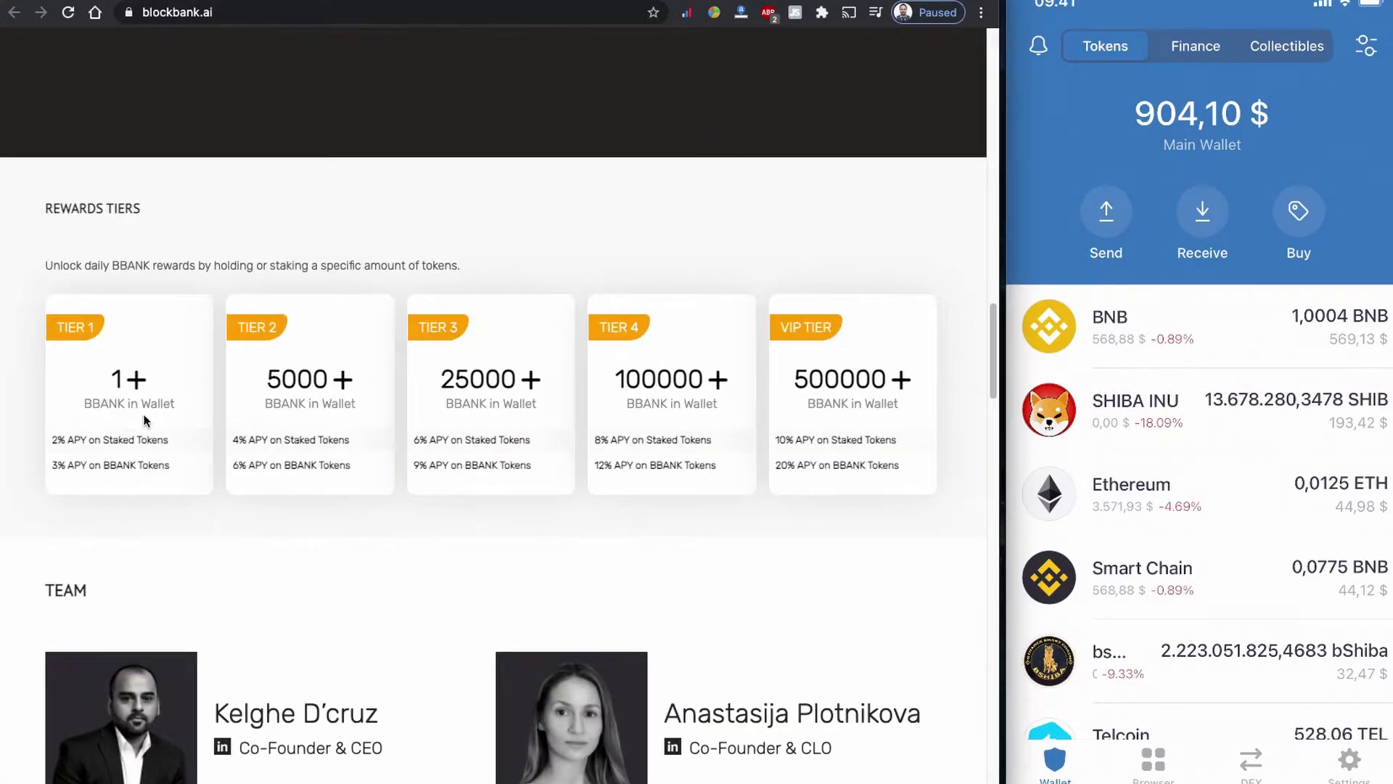
{"action": "scroll", "coordinate": [508, 500], "scroll_direction": "down", "scroll_amount": 1}
{"action": "scroll", "coordinate": [453, 522], "scroll_direction": "down", "scroll_amount": 8}
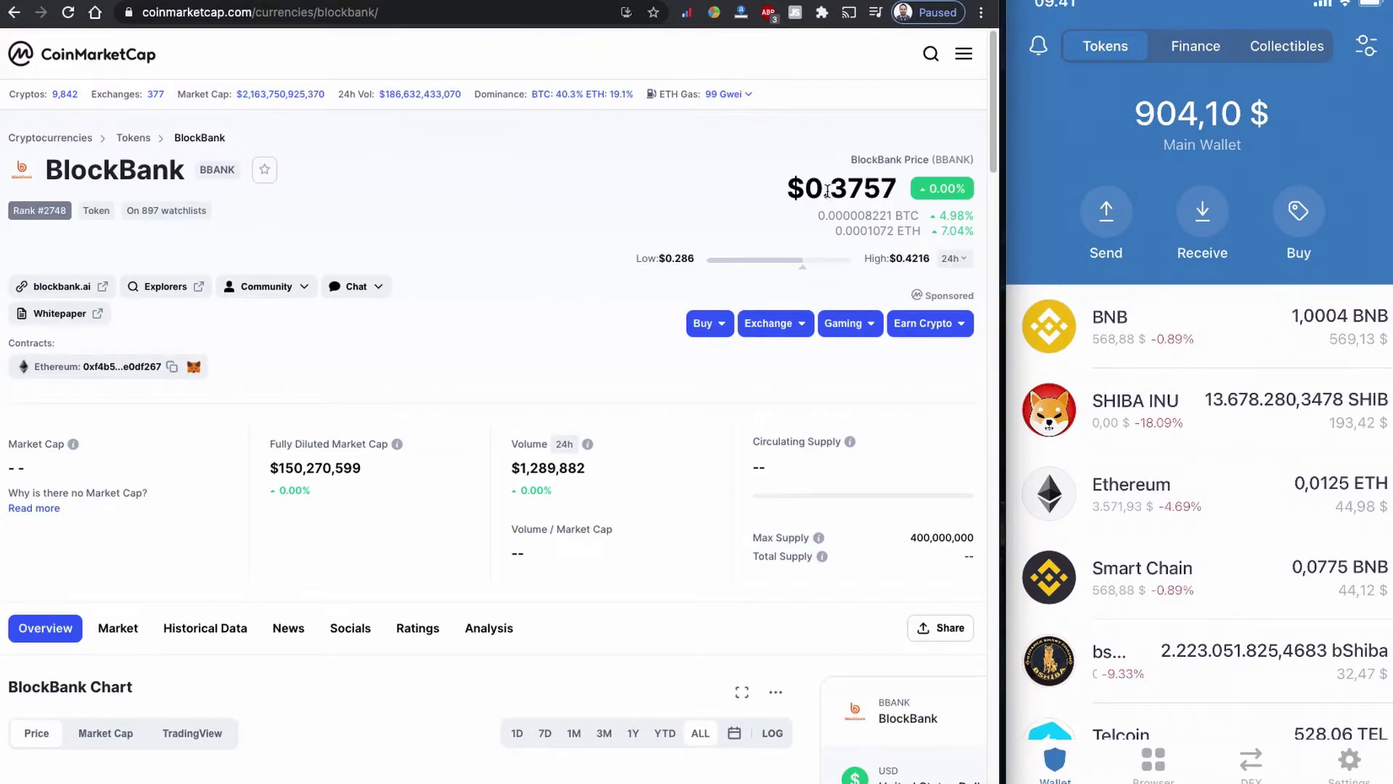
- Highlight the $0.3757 BBANK price, then scroll down to the Markets table listing Uniswap (V2) WETH/BBANK
{"action": "left_click_drag", "start_coordinate": [805, 187], "coordinate": [897, 182]}
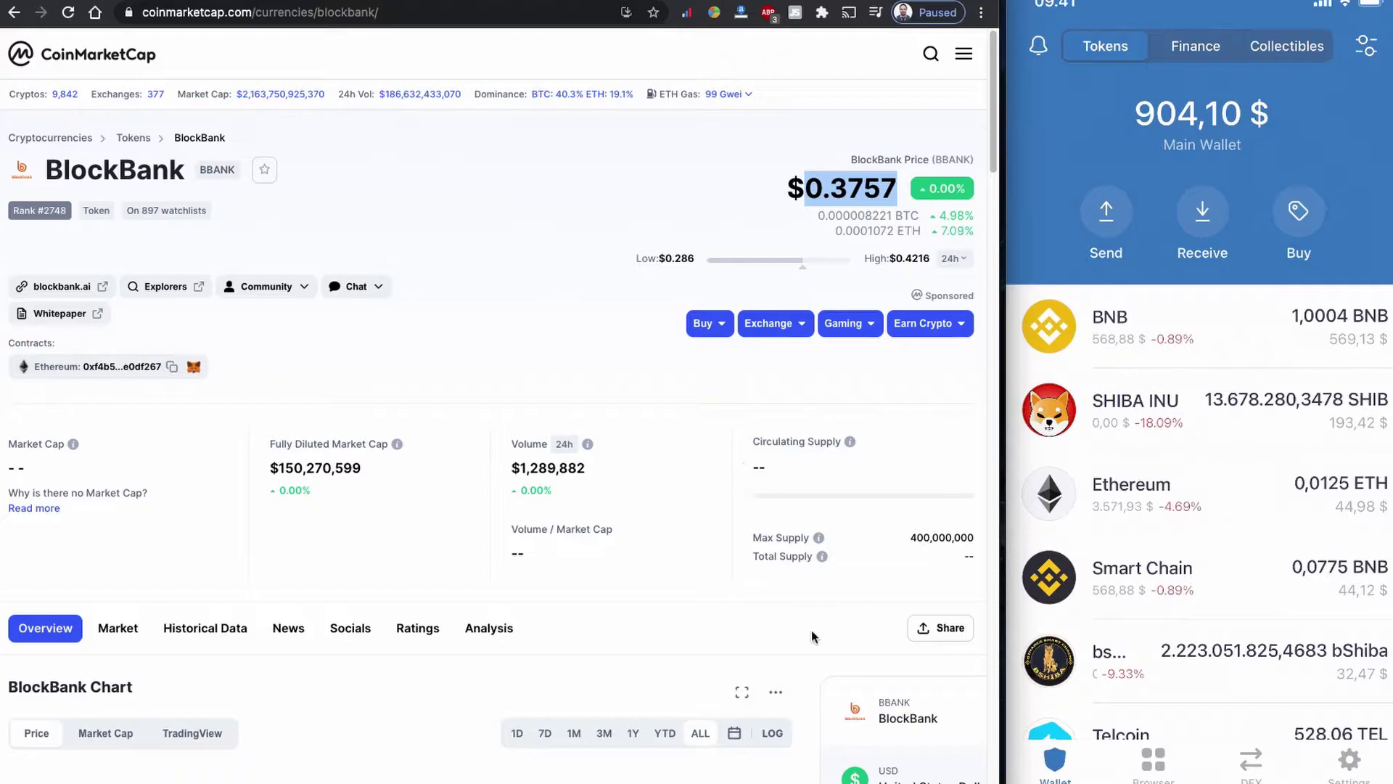
{"action": "scroll", "coordinate": [811, 630], "scroll_direction": "down", "scroll_amount": 2}
{"action": "scroll", "coordinate": [814, 643], "scroll_direction": "down", "scroll_amount": 6}
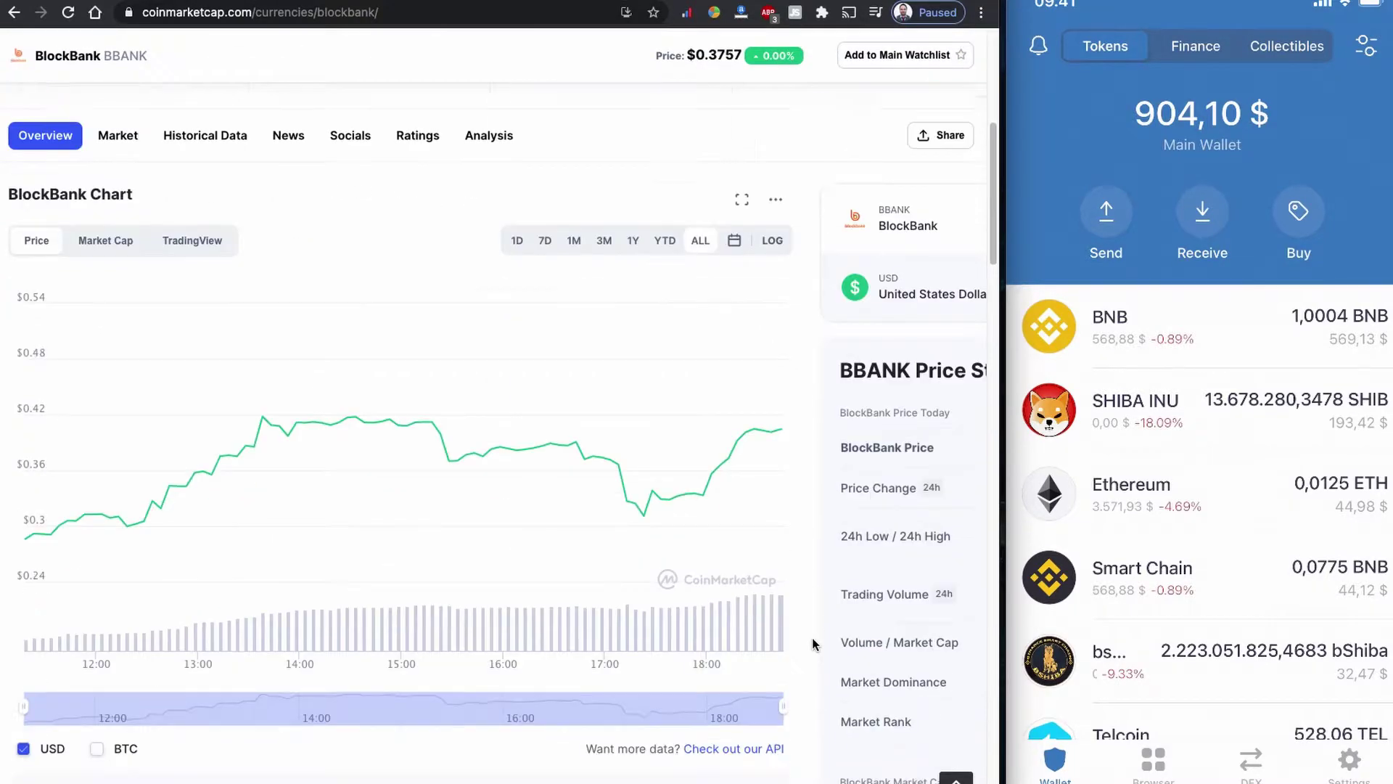
{"action": "scroll", "coordinate": [814, 644], "scroll_direction": "down", "scroll_amount": 4}
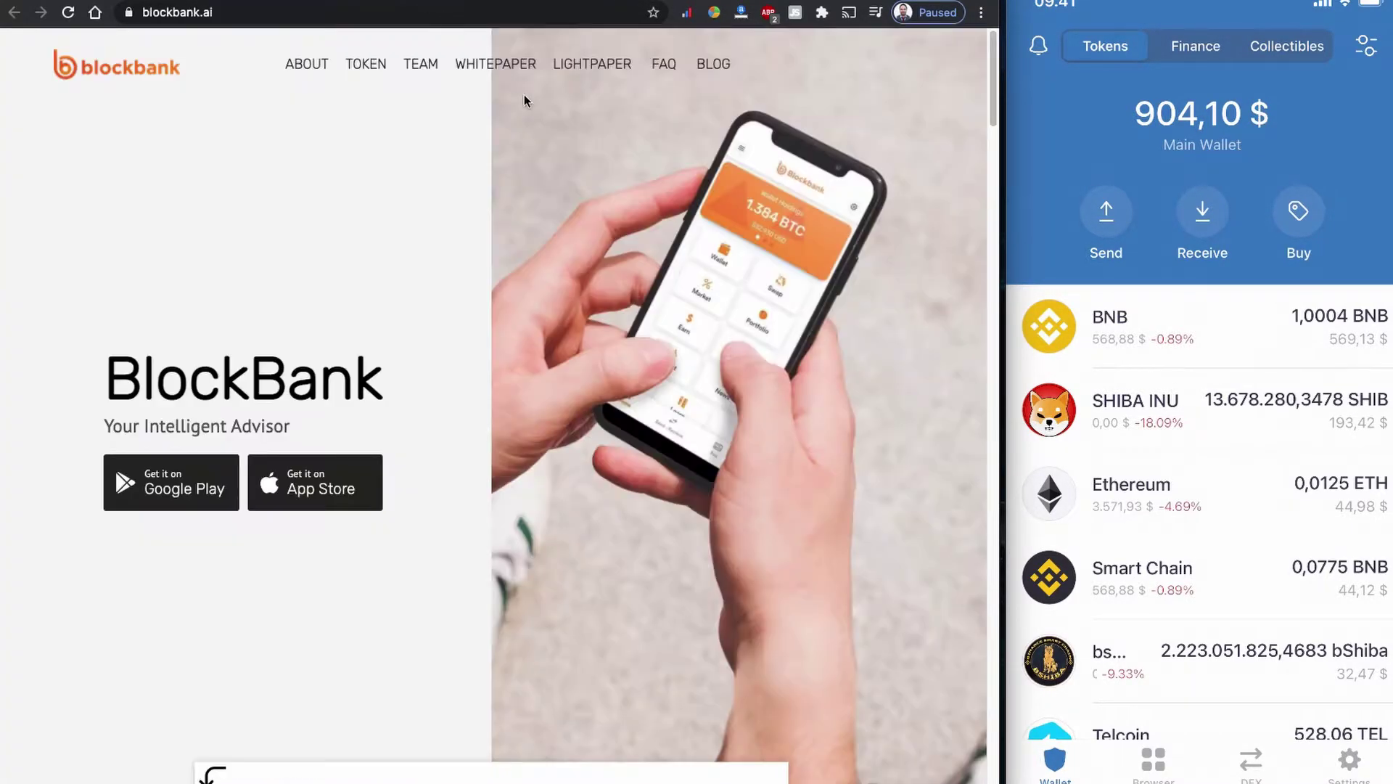
{"action": "scroll", "coordinate": [458, 383], "scroll_direction": "down", "scroll_amount": 15}
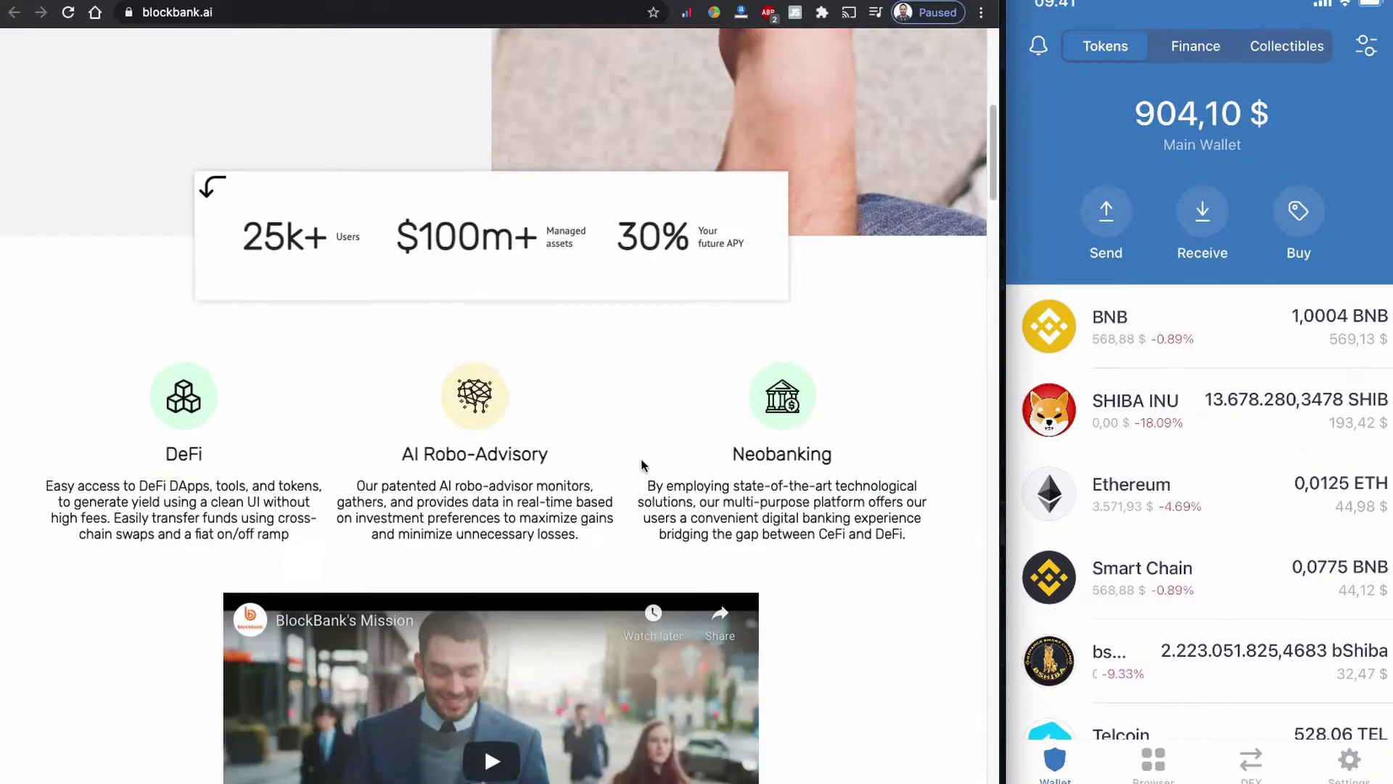
{"action": "scroll", "coordinate": [690, 503], "scroll_direction": "down", "scroll_amount": 20}
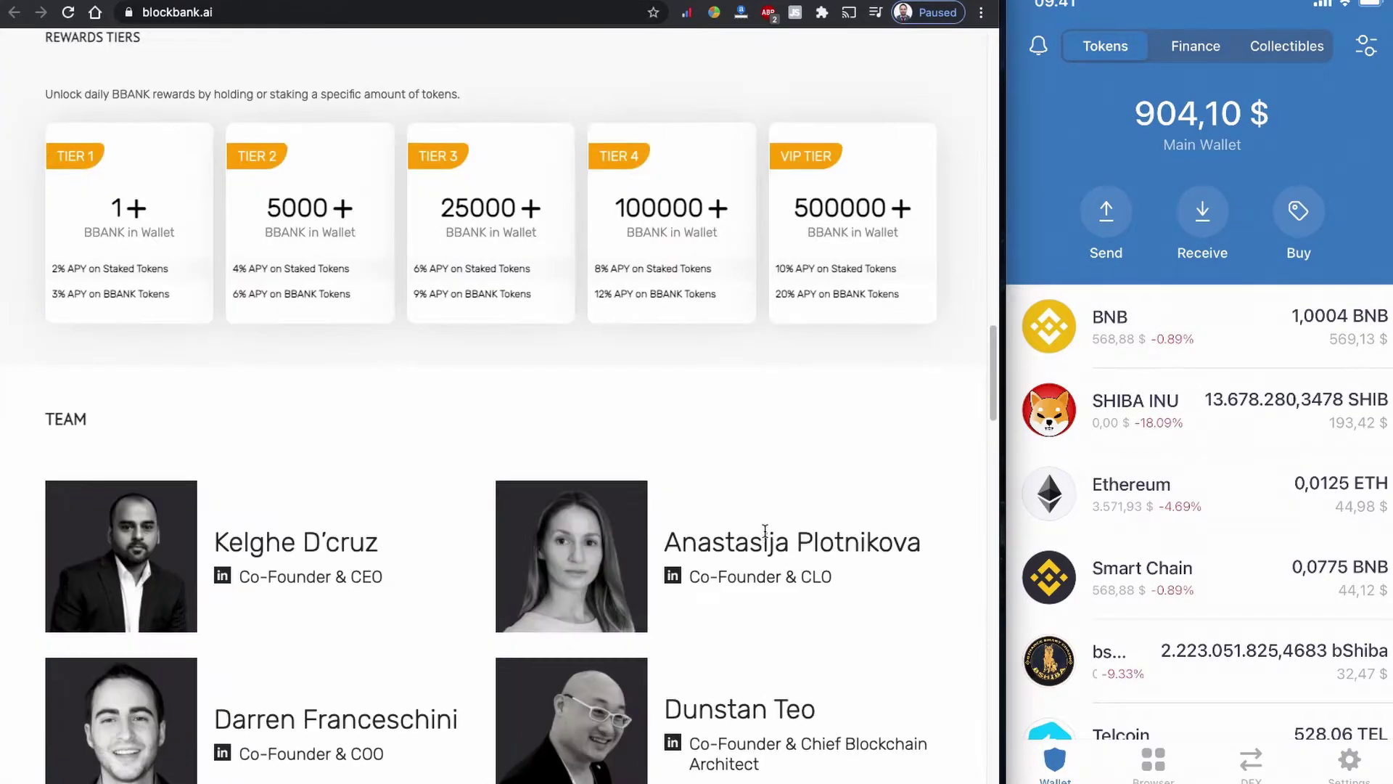
{"action": "scroll", "coordinate": [768, 536], "scroll_direction": "down", "scroll_amount": 7}
{"action": "scroll", "coordinate": [768, 536], "scroll_direction": "down", "scroll_amount": 7}
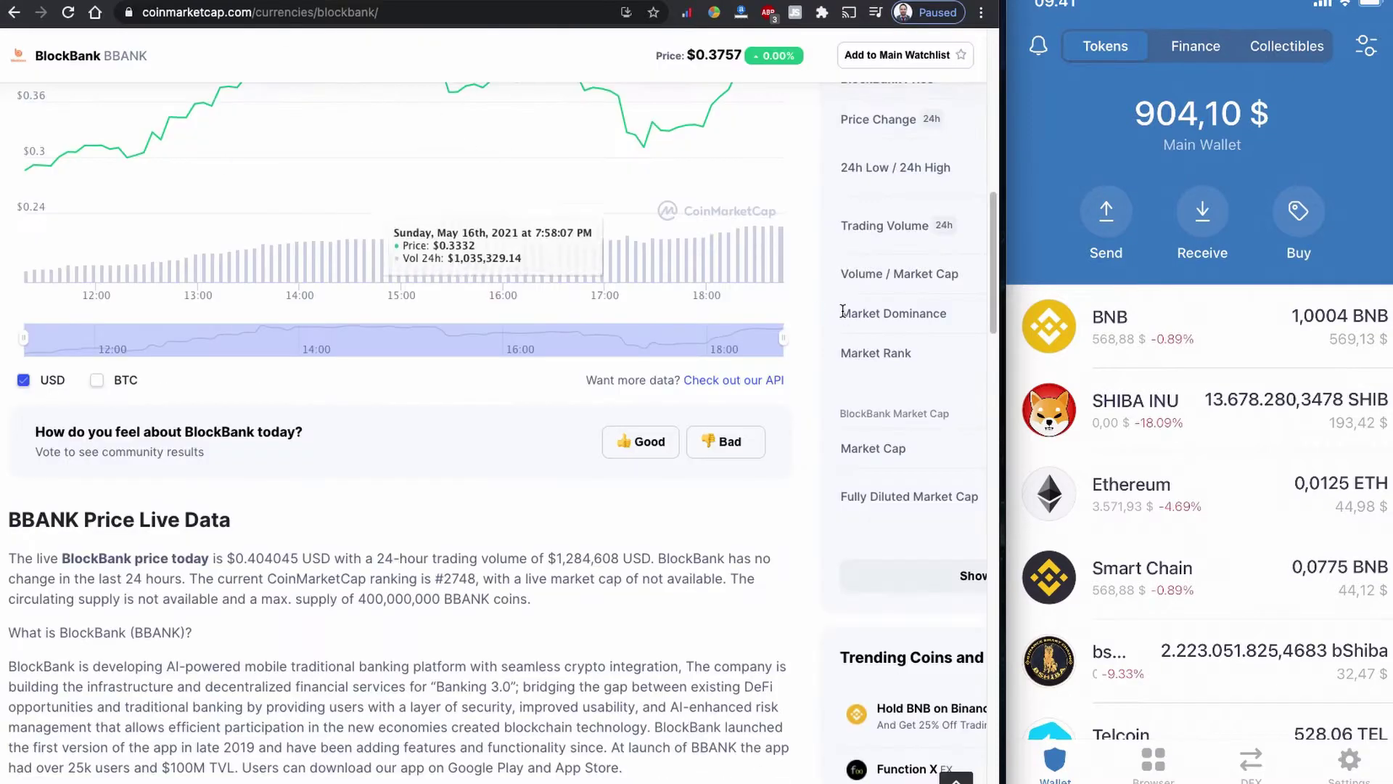
{"action": "scroll", "coordinate": [801, 339], "scroll_direction": "up", "scroll_amount": 10}
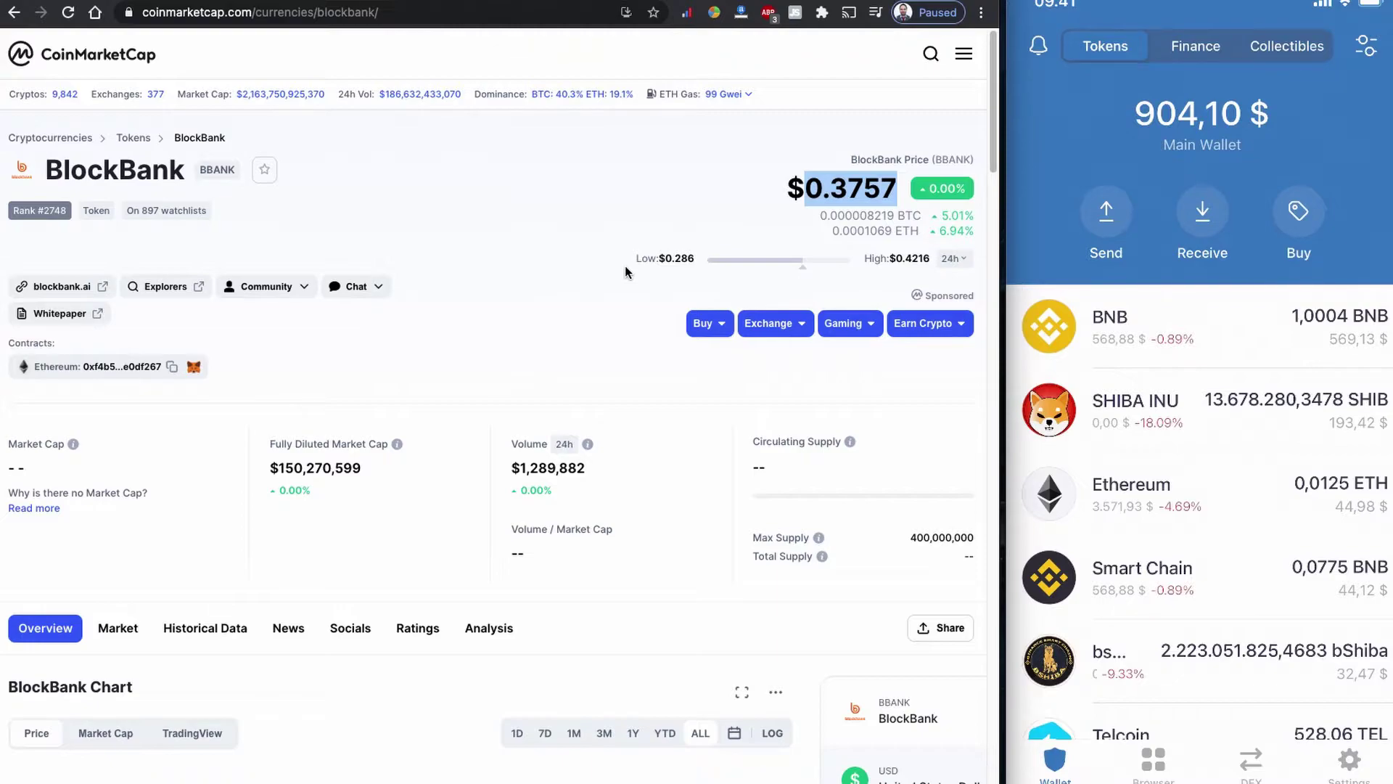
{"action": "scroll", "coordinate": [628, 382], "scroll_direction": "down", "scroll_amount": 15}
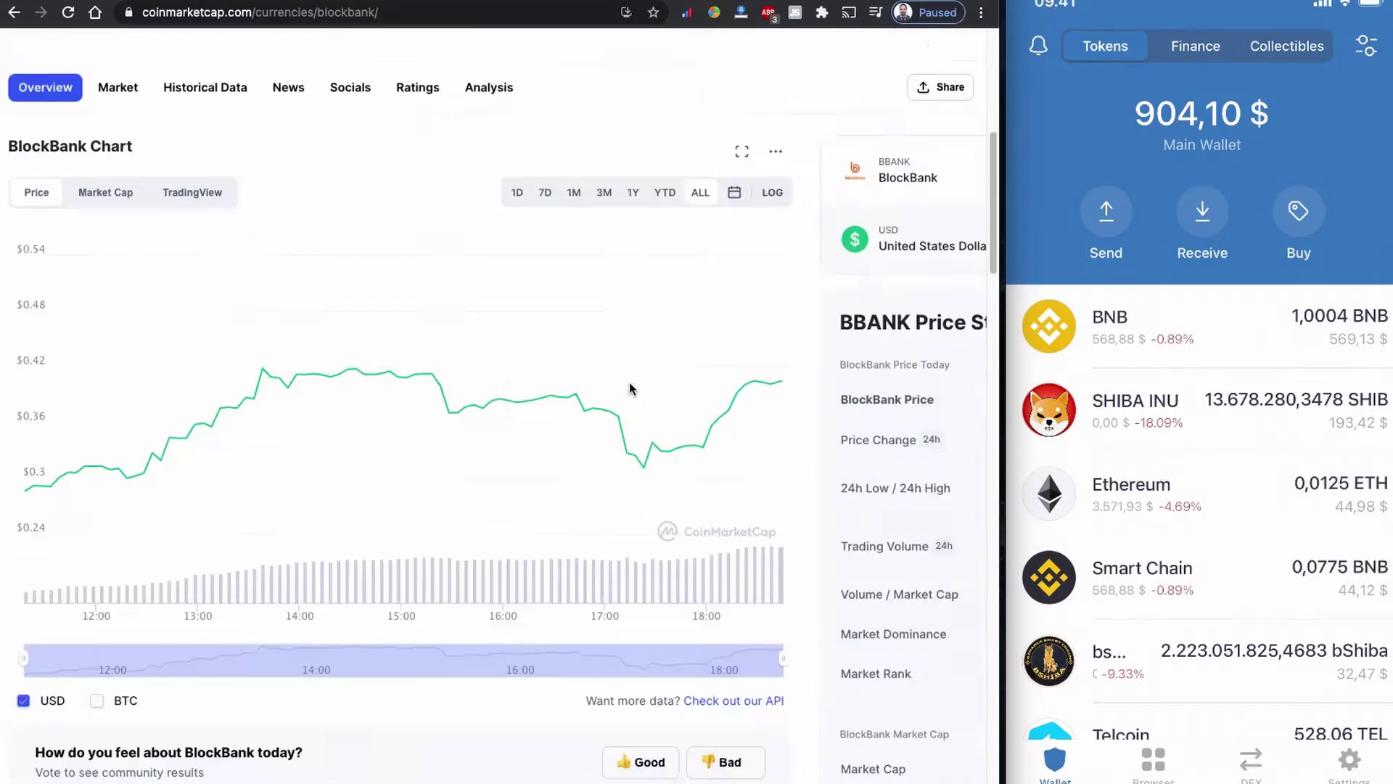
{"action": "scroll", "coordinate": [628, 377], "scroll_direction": "up", "scroll_amount": 10}
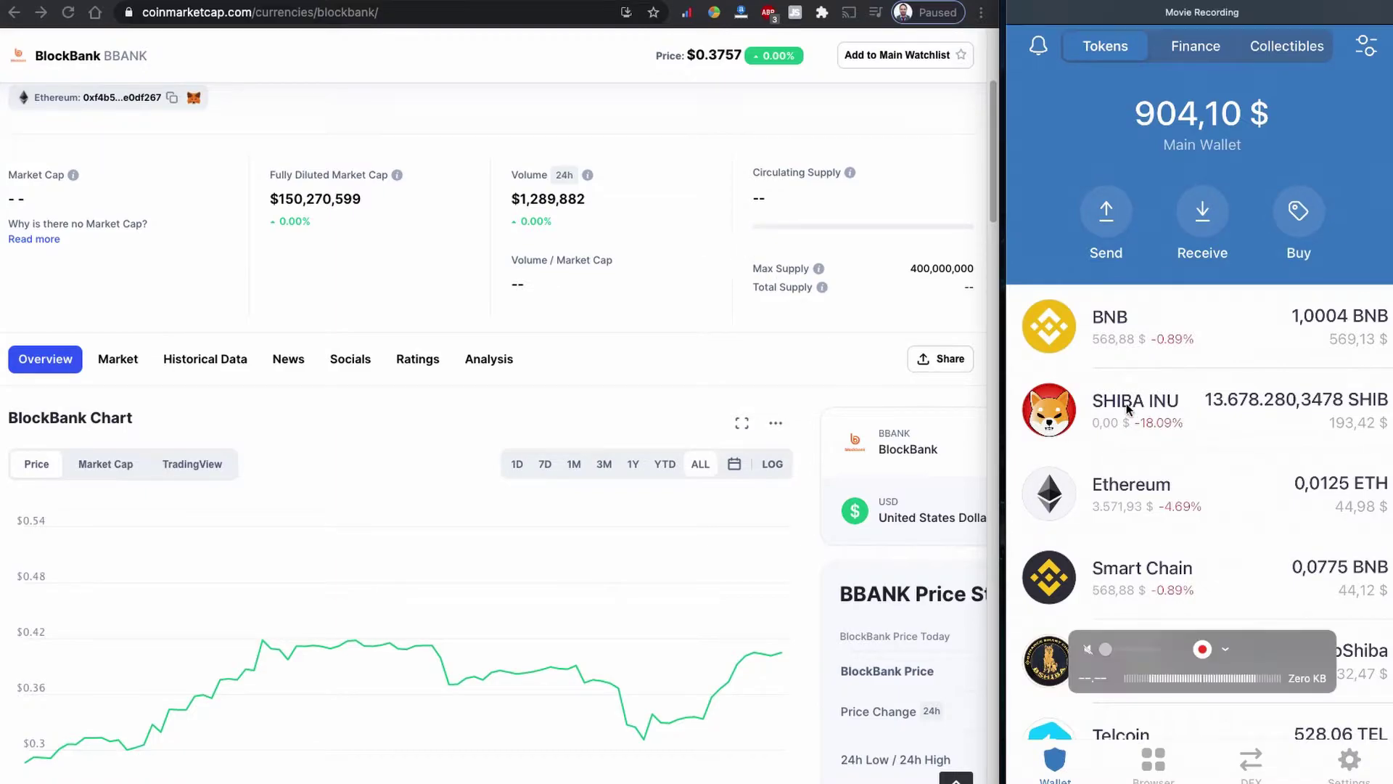
{"action": "scroll", "coordinate": [728, 315], "scroll_direction": "down", "scroll_amount": 10}
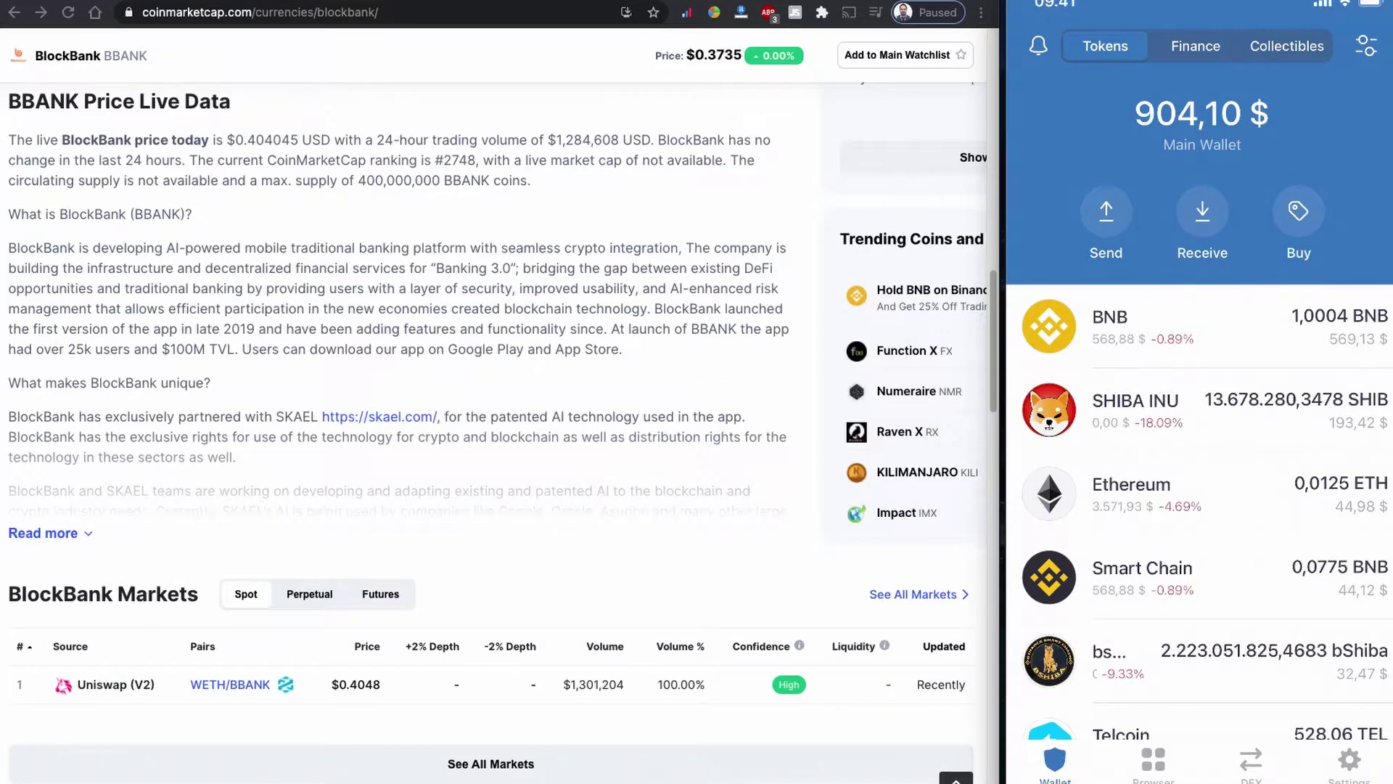
- Go to uniswap.org in a new tab, launch the swap app, and bring up wallet options
{"action": "key", "text": "super+t"}
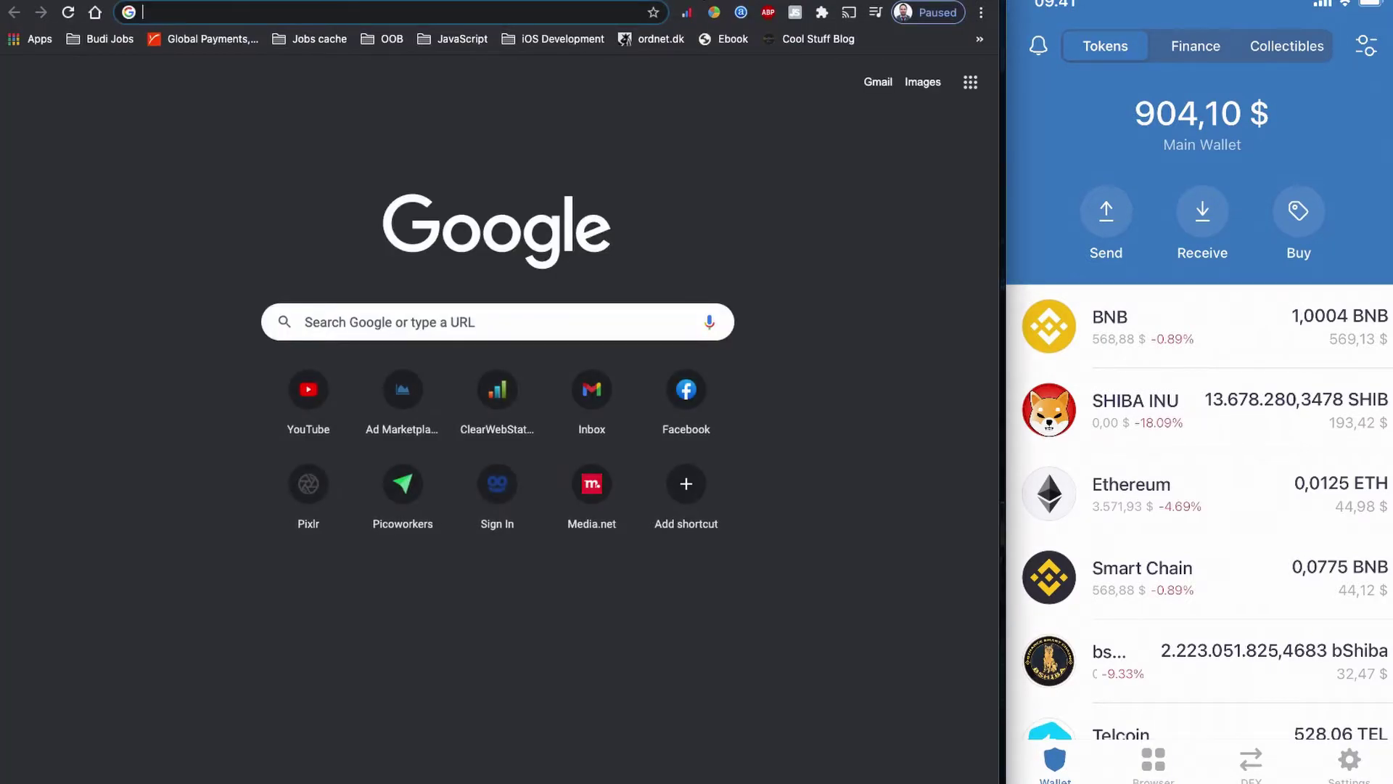
{"action": "type", "text": "uniswap.org"}
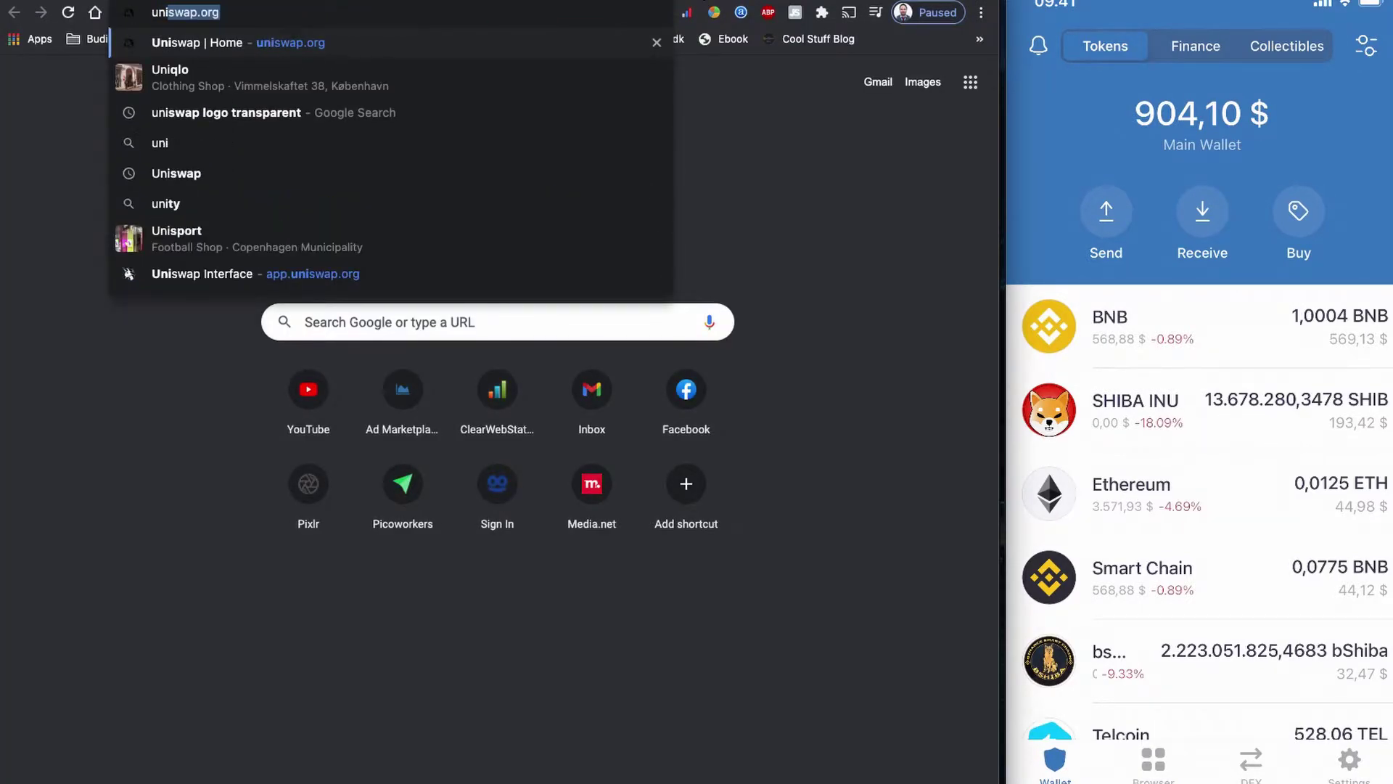
{"action": "key", "text": "Return"}
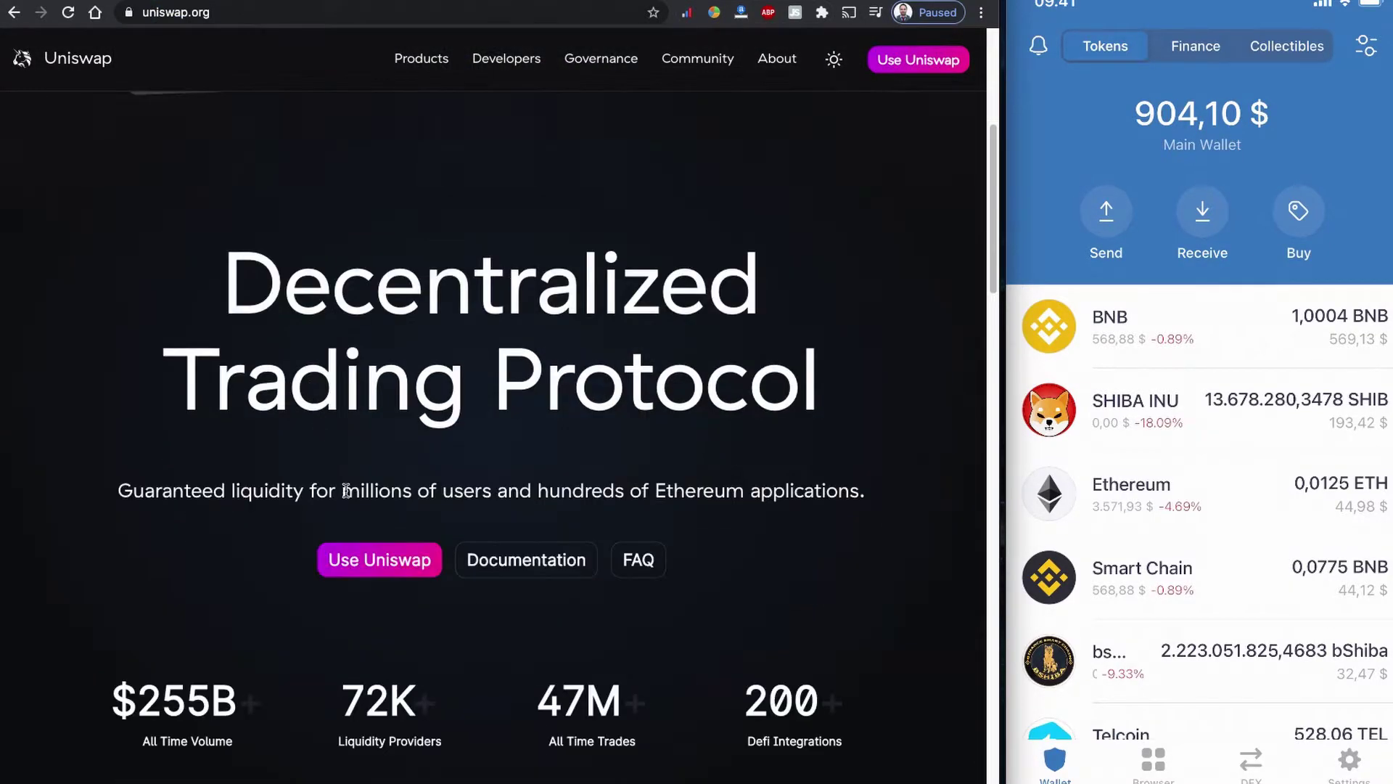
{"action": "left_click", "coordinate": [378, 560]}
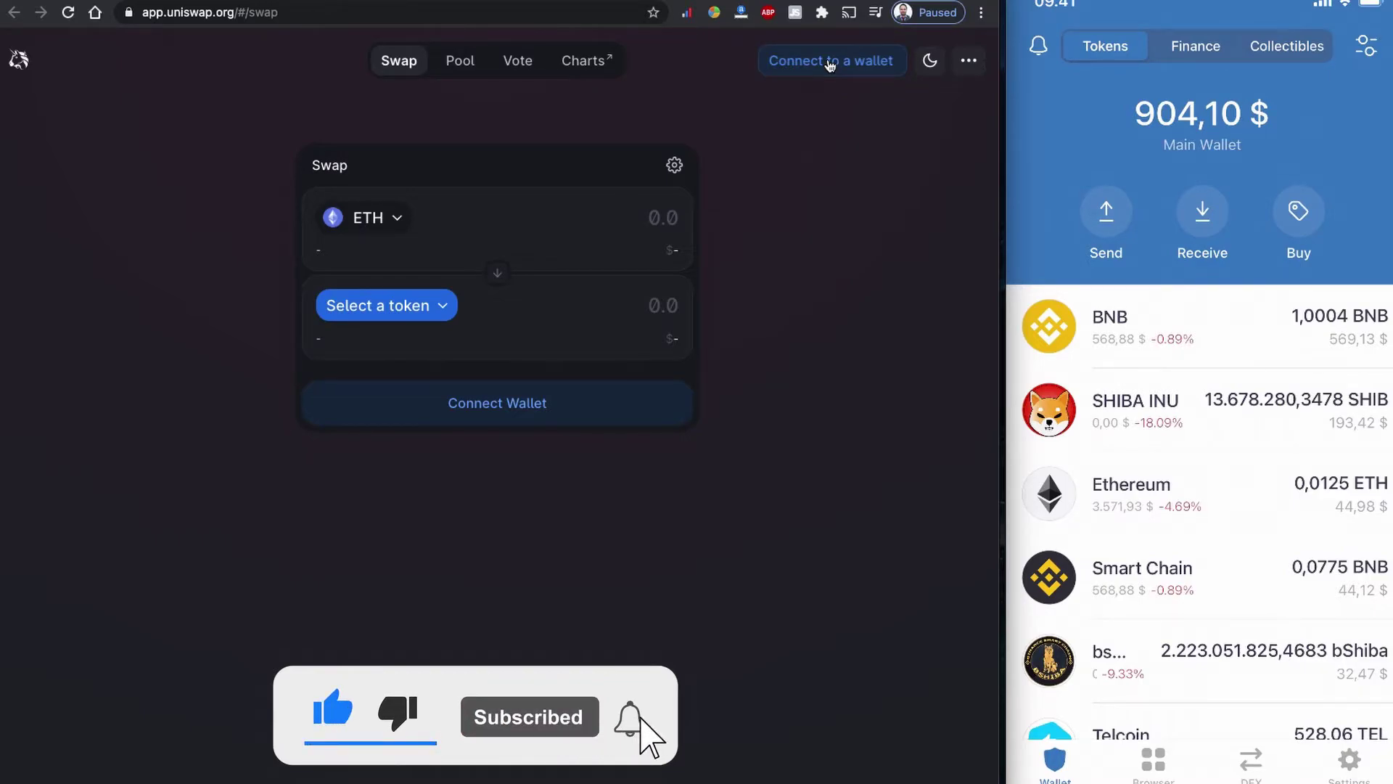
{"action": "left_click", "coordinate": [819, 65]}
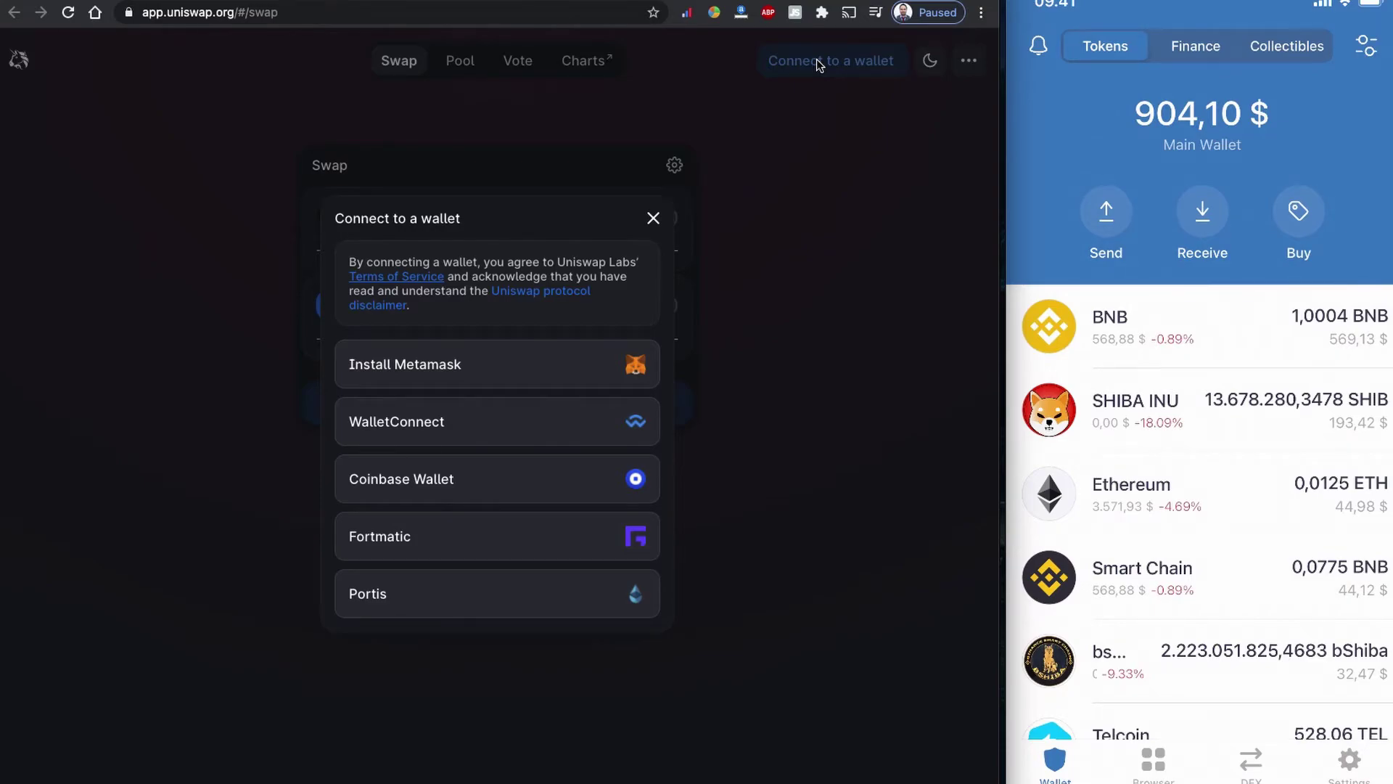
- Pair Trust Wallet with Uniswap via WalletConnect by scanning the QR code on the phone
{"action": "left_click", "coordinate": [493, 429]}
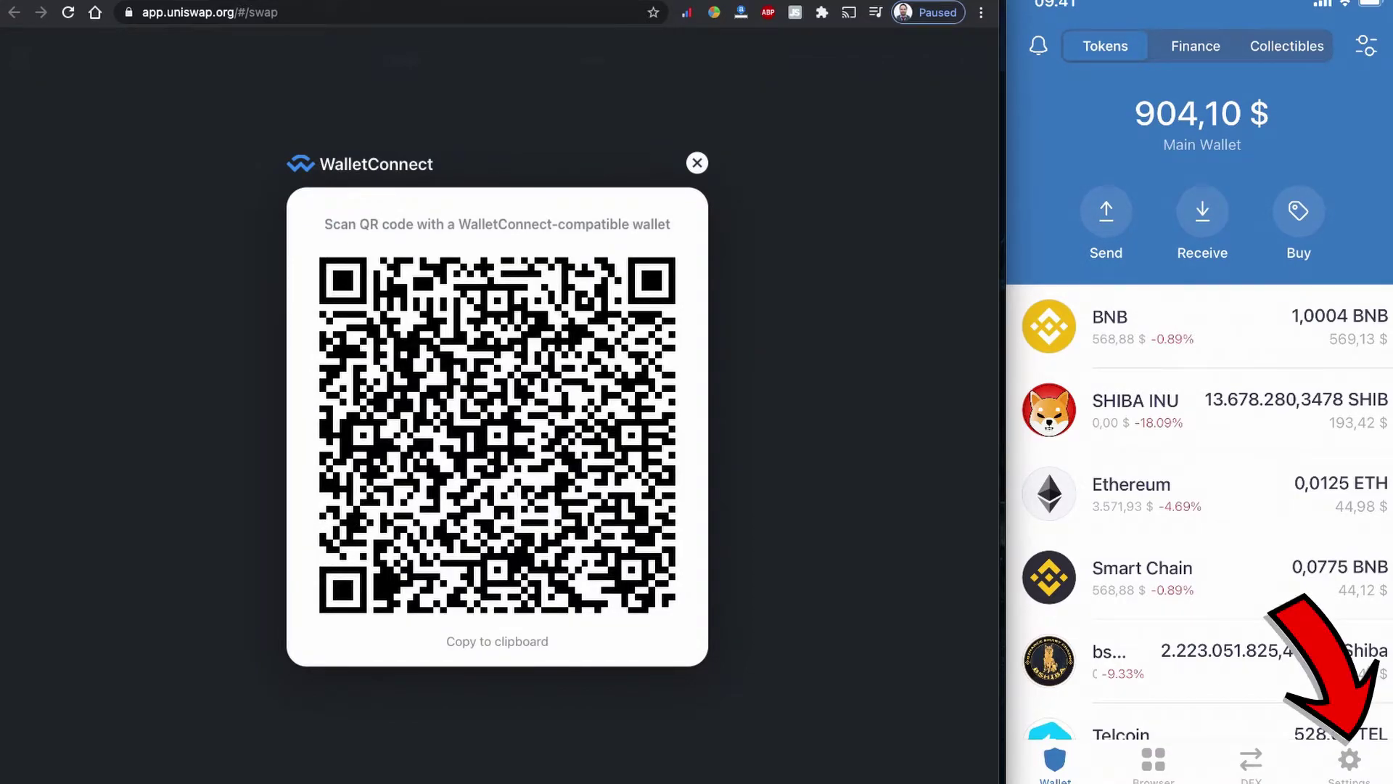
{"action": "left_click", "coordinate": [1349, 760]}
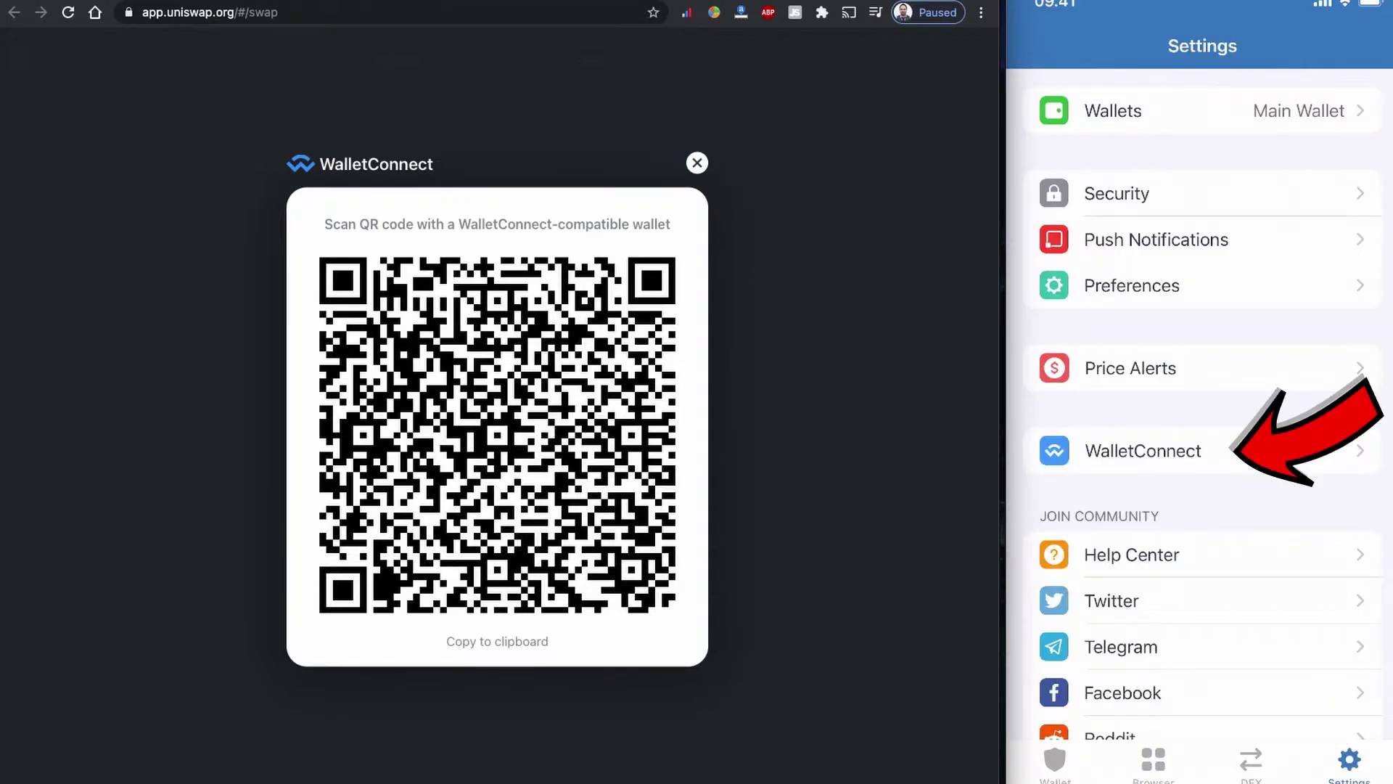
{"action": "left_click", "coordinate": [1143, 451]}
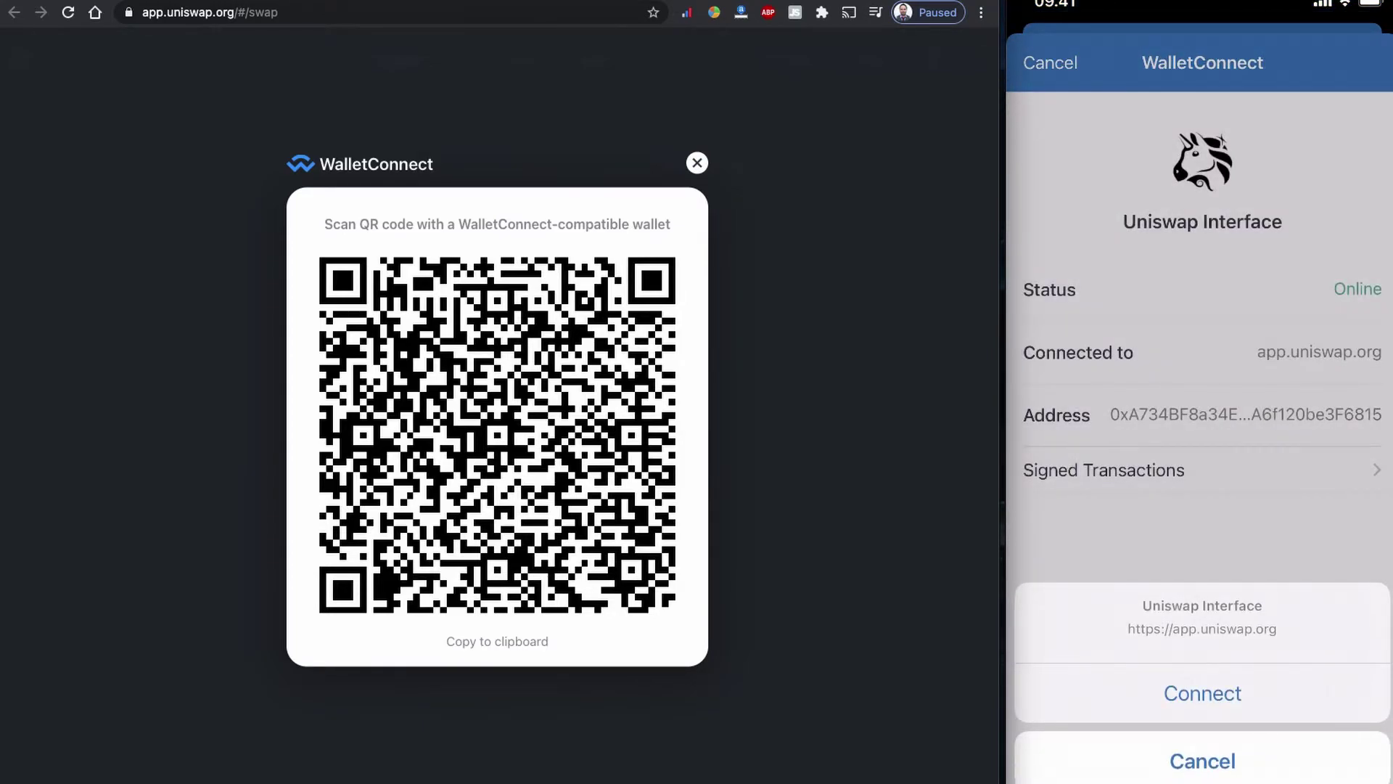
{"action": "left_click", "coordinate": [1203, 693]}
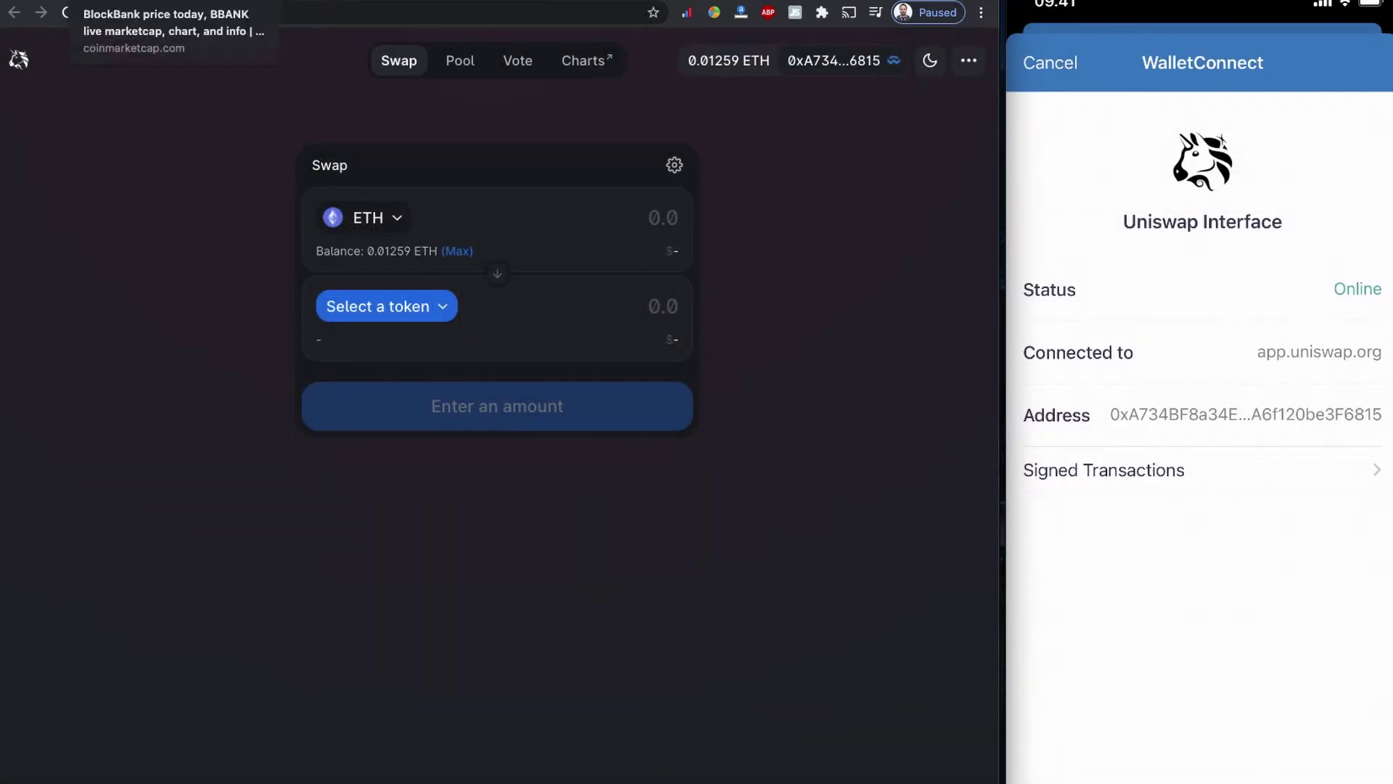
- Copy BlockBank's Ethereum contract address from the CoinMarketCap page
{"action": "left_click", "coordinate": [145, 4]}
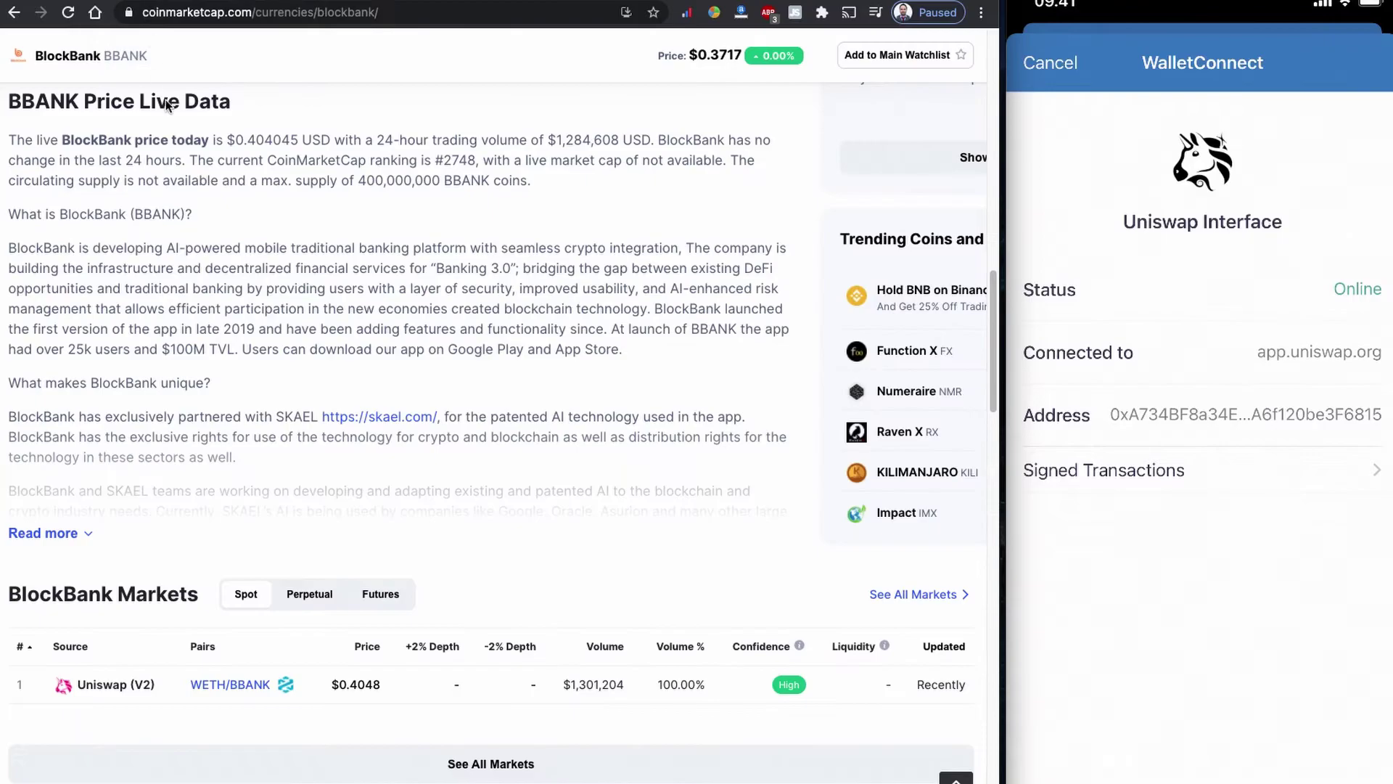
{"action": "scroll", "coordinate": [198, 212], "scroll_direction": "up", "scroll_amount": 10}
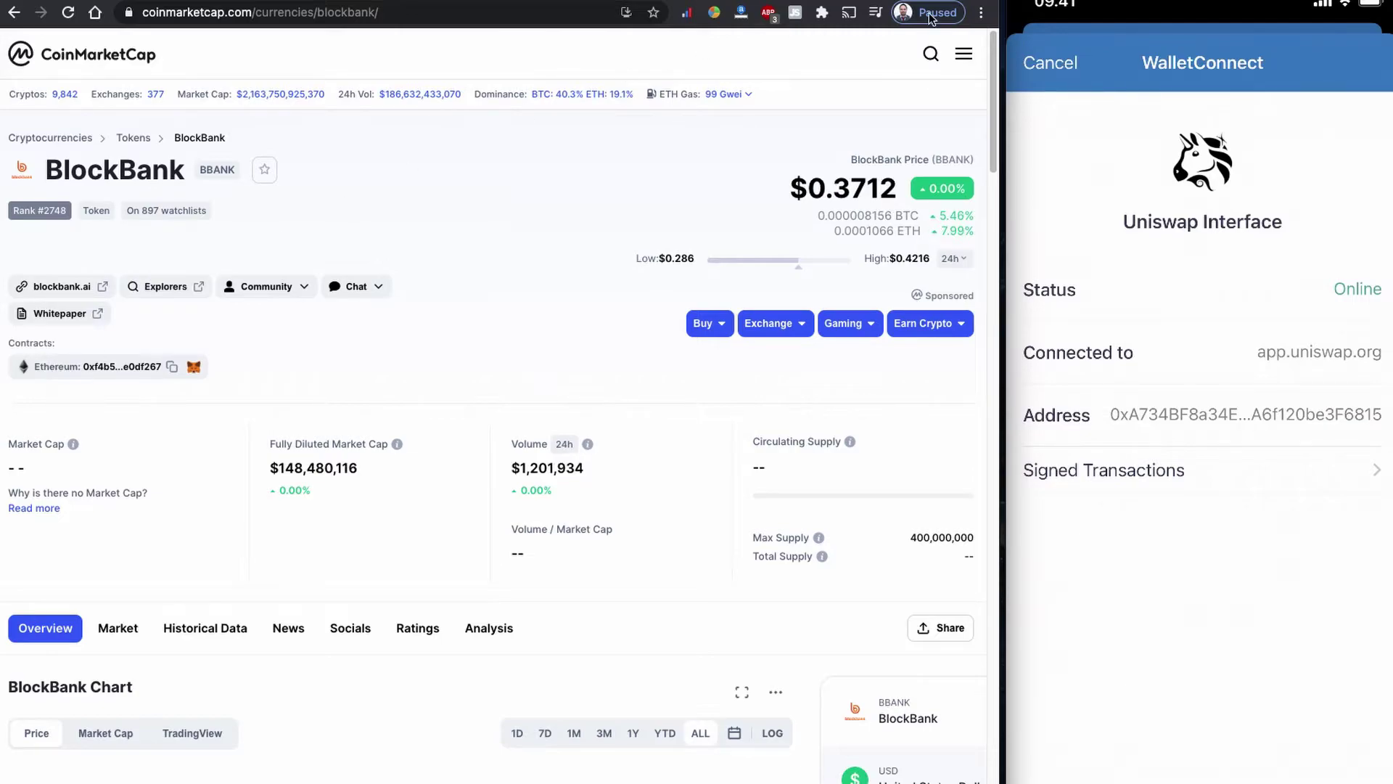
{"action": "key", "text": "ctrl+Tab"}
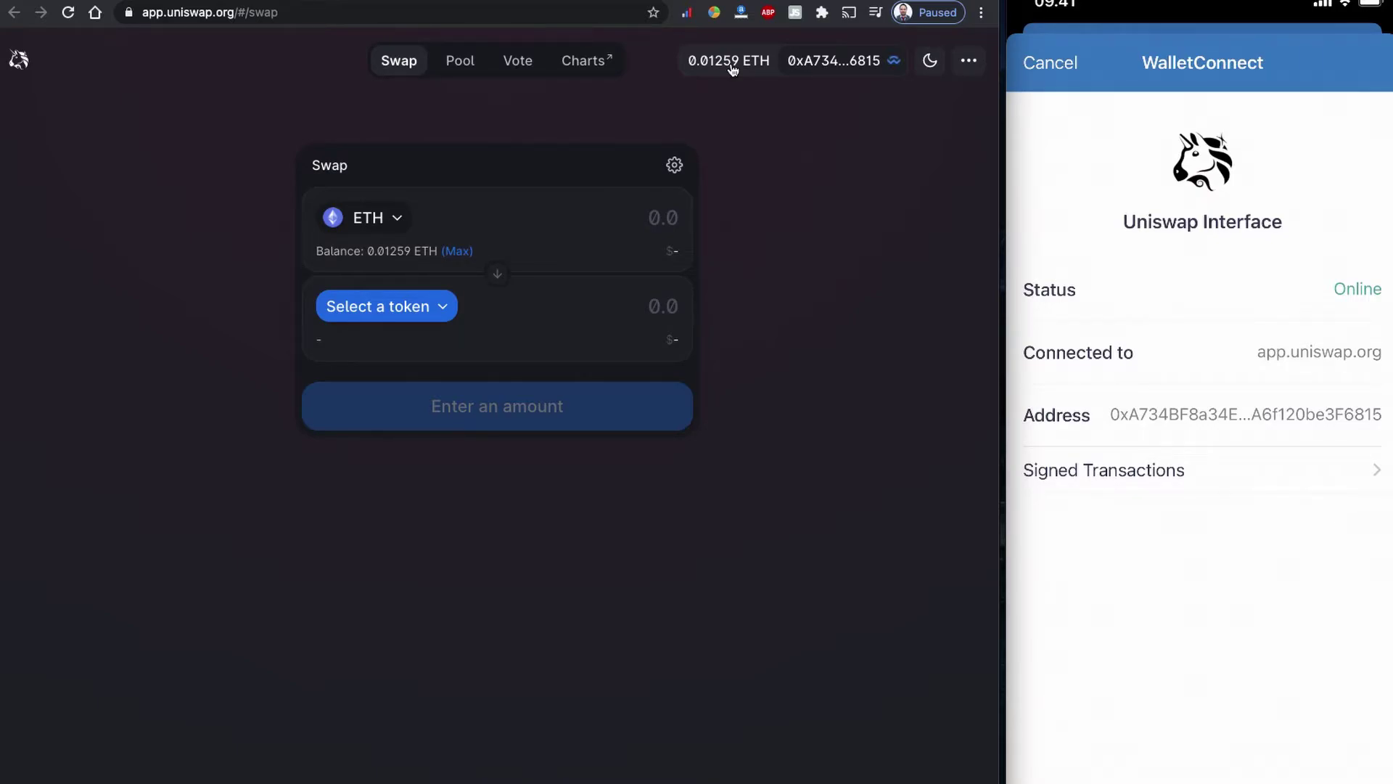
{"action": "key", "text": "ctrl+shift+Tab"}
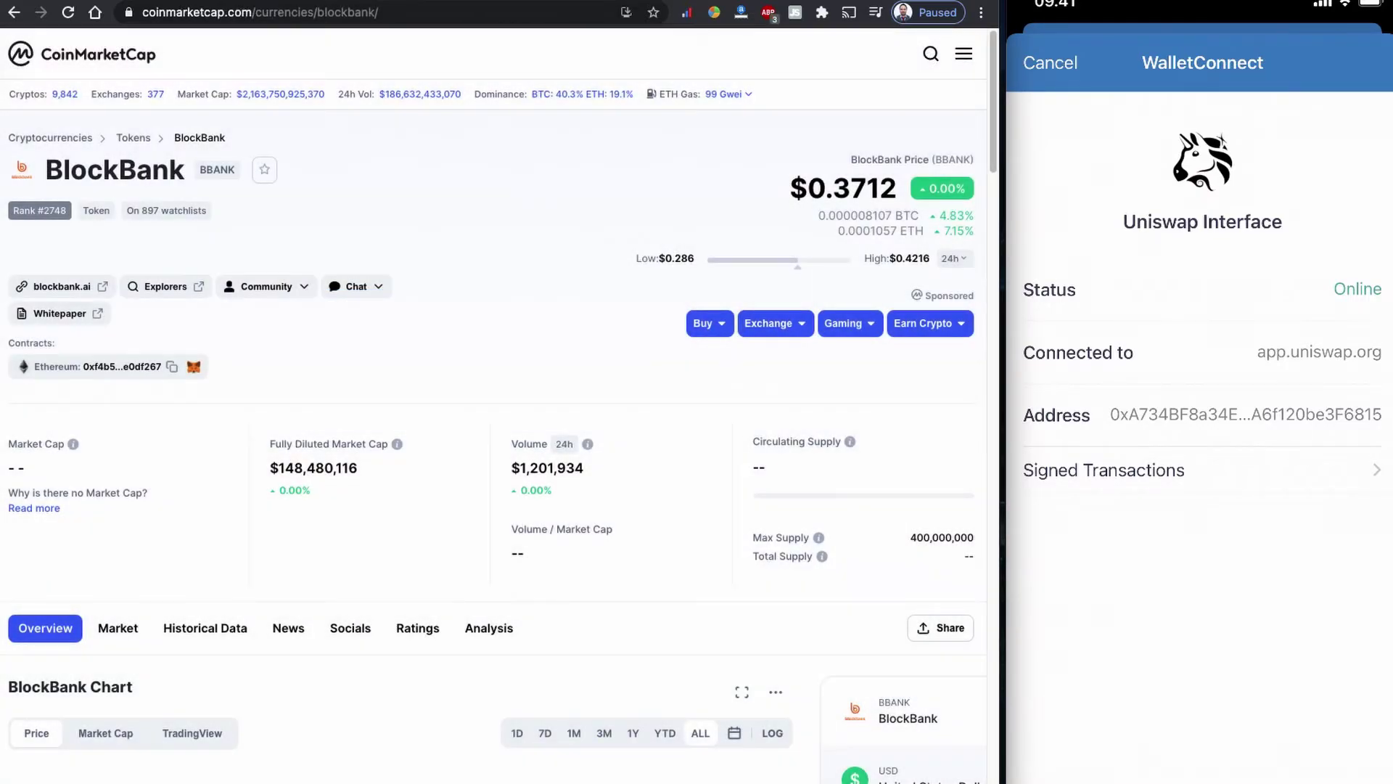
{"action": "left_click", "coordinate": [173, 368]}
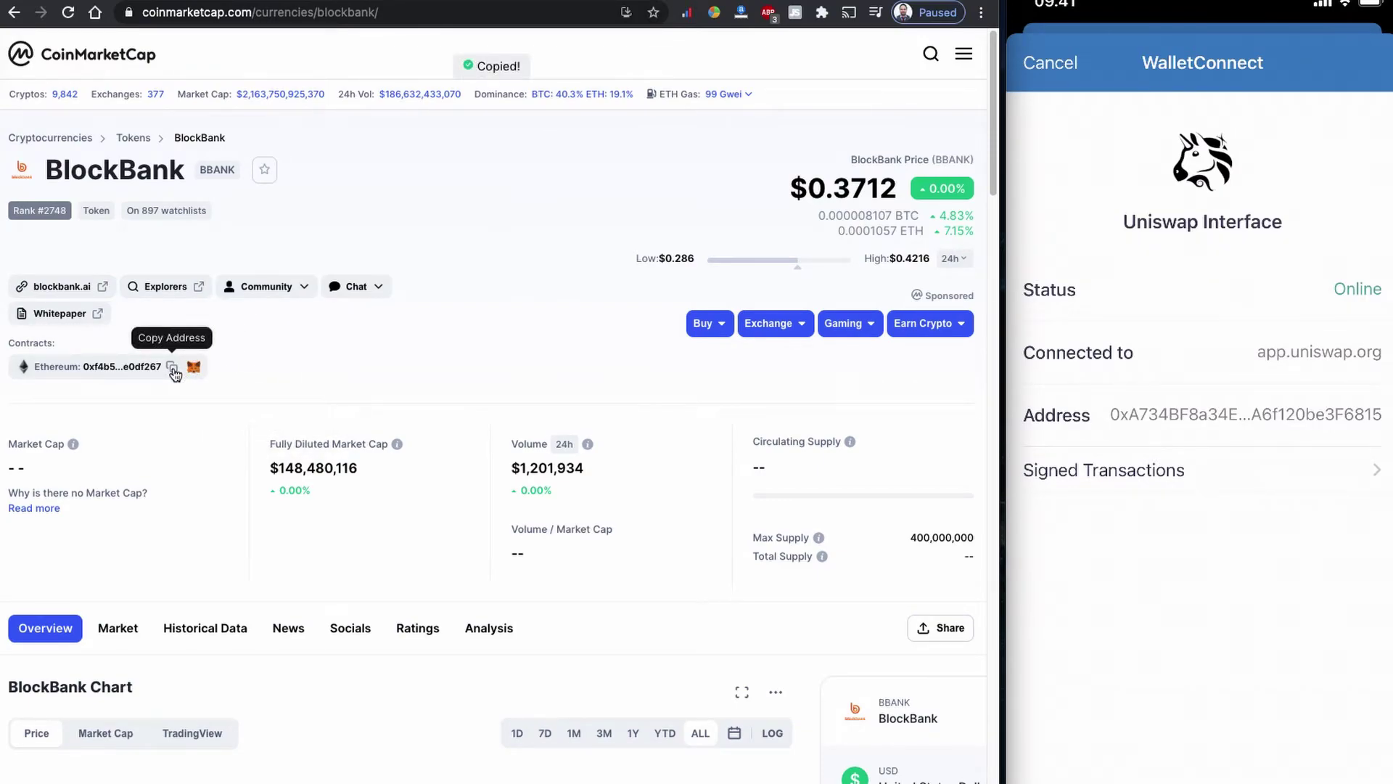
- Paste the contract address into the token search and import BBANK as the output token
{"action": "key", "text": "ctrl+Tab"}
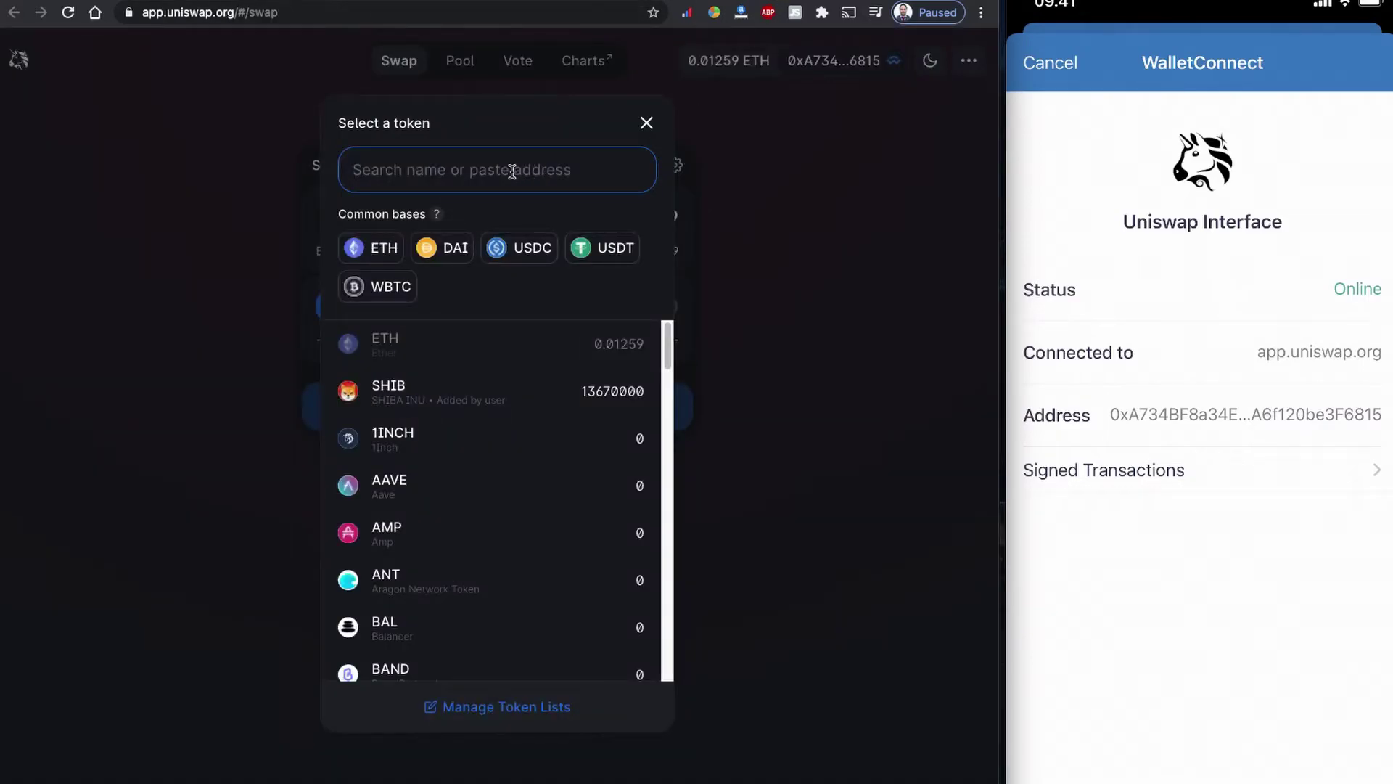
{"action": "right_click", "coordinate": [492, 176]}
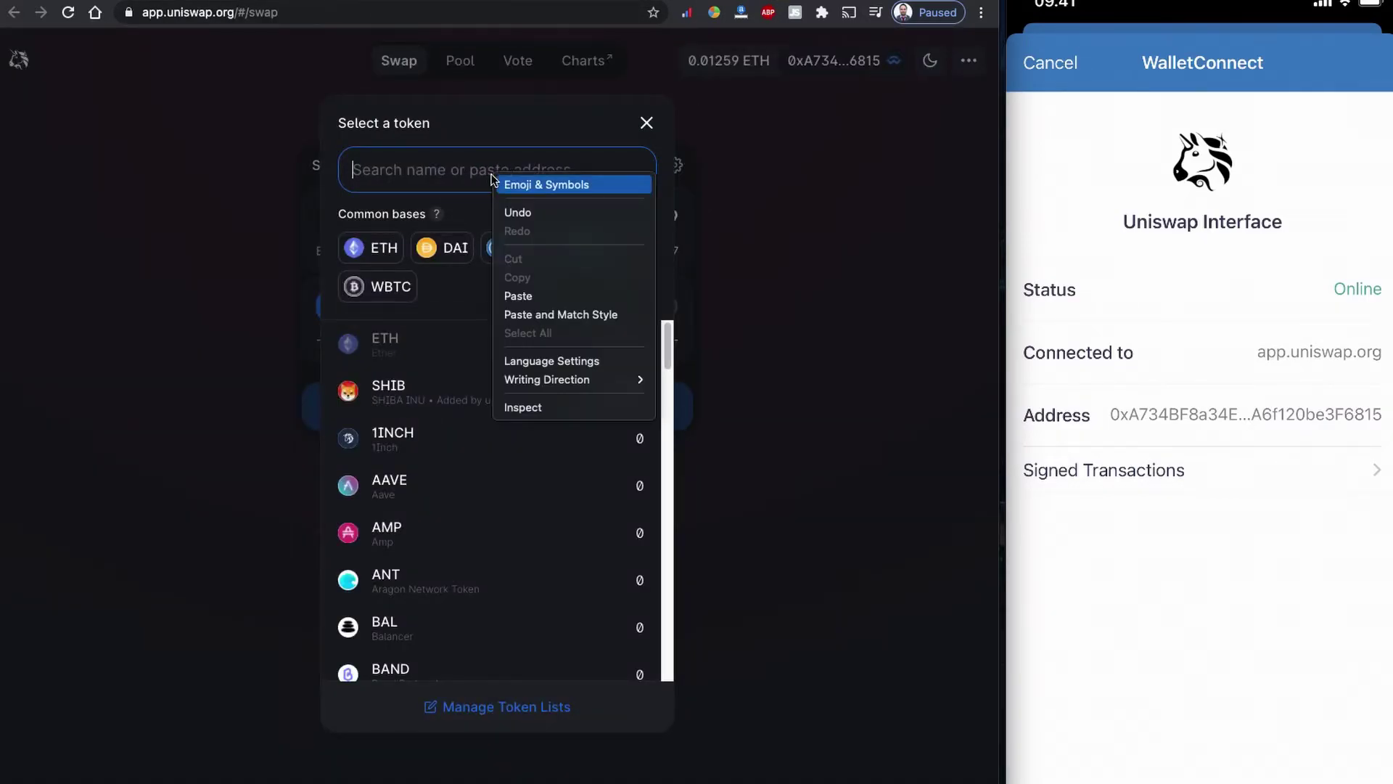
{"action": "left_click", "coordinate": [563, 295]}
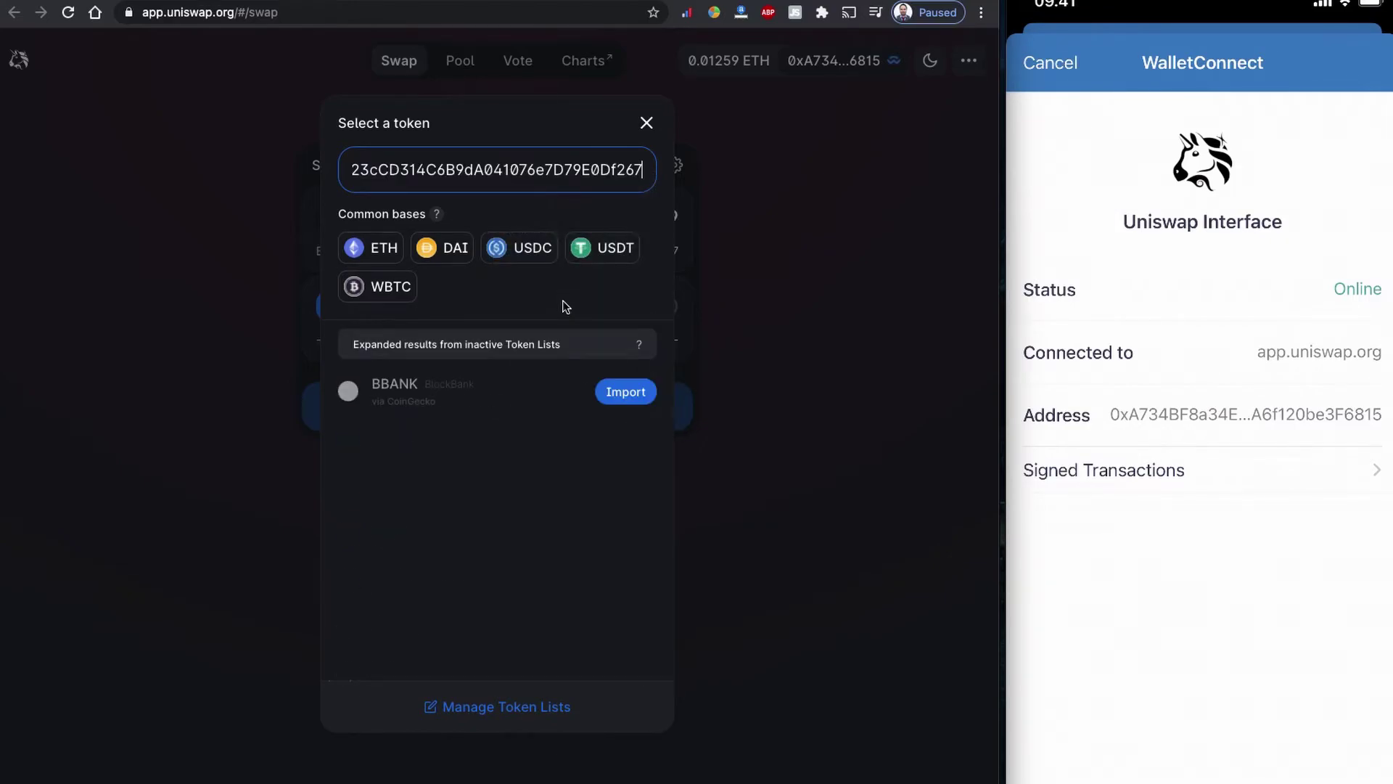
{"action": "left_click", "coordinate": [635, 362]}
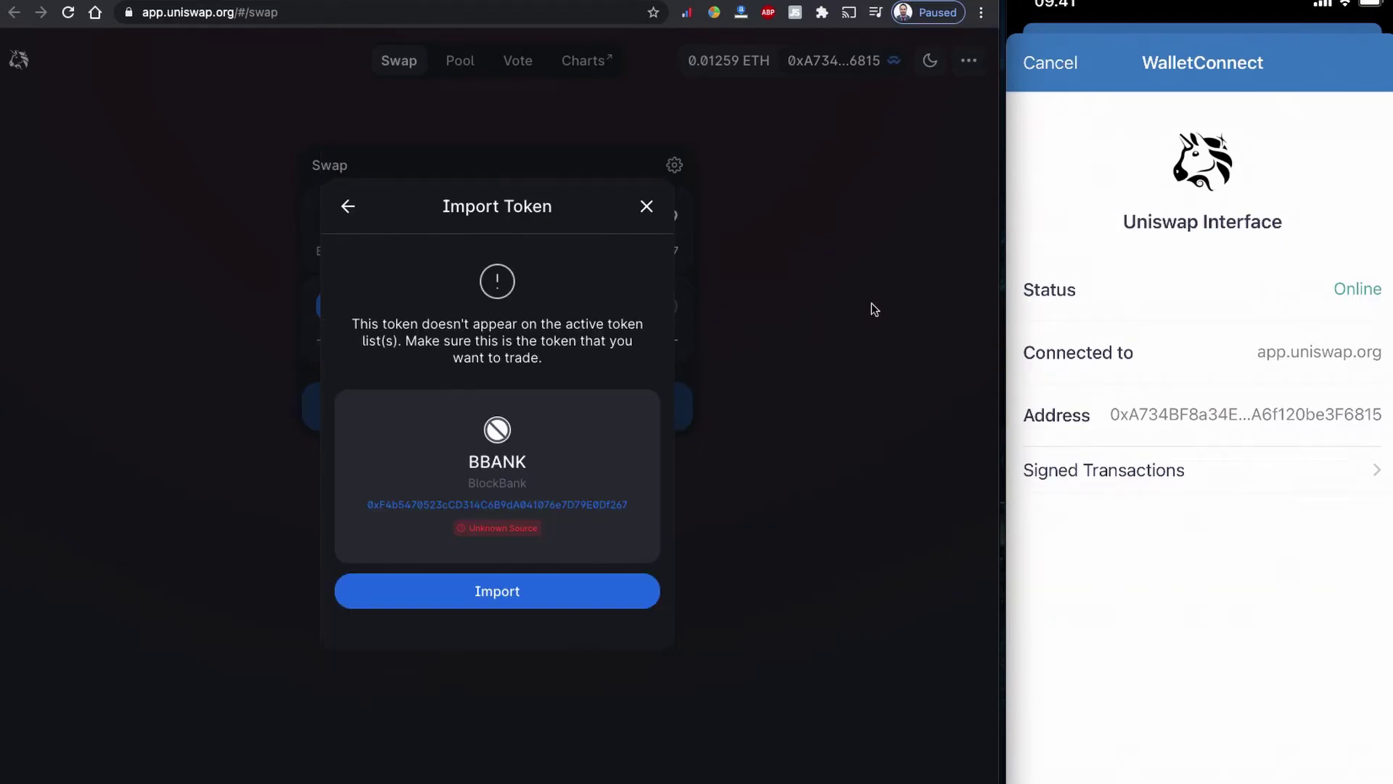
{"action": "left_click", "coordinate": [524, 604]}
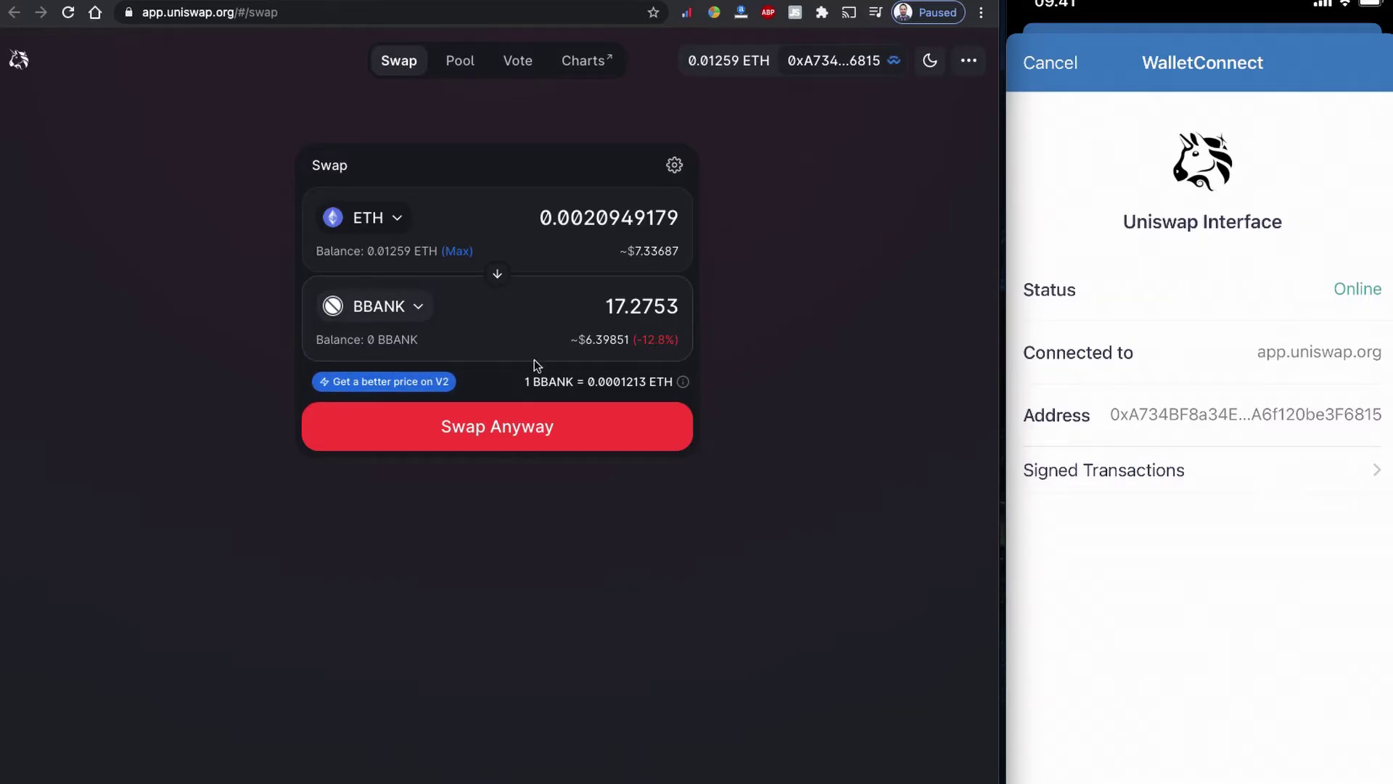
- Route the swap through V2 for 19.7489 BBANK and check the slippage and deadline settings
{"action": "left_click", "coordinate": [428, 383]}
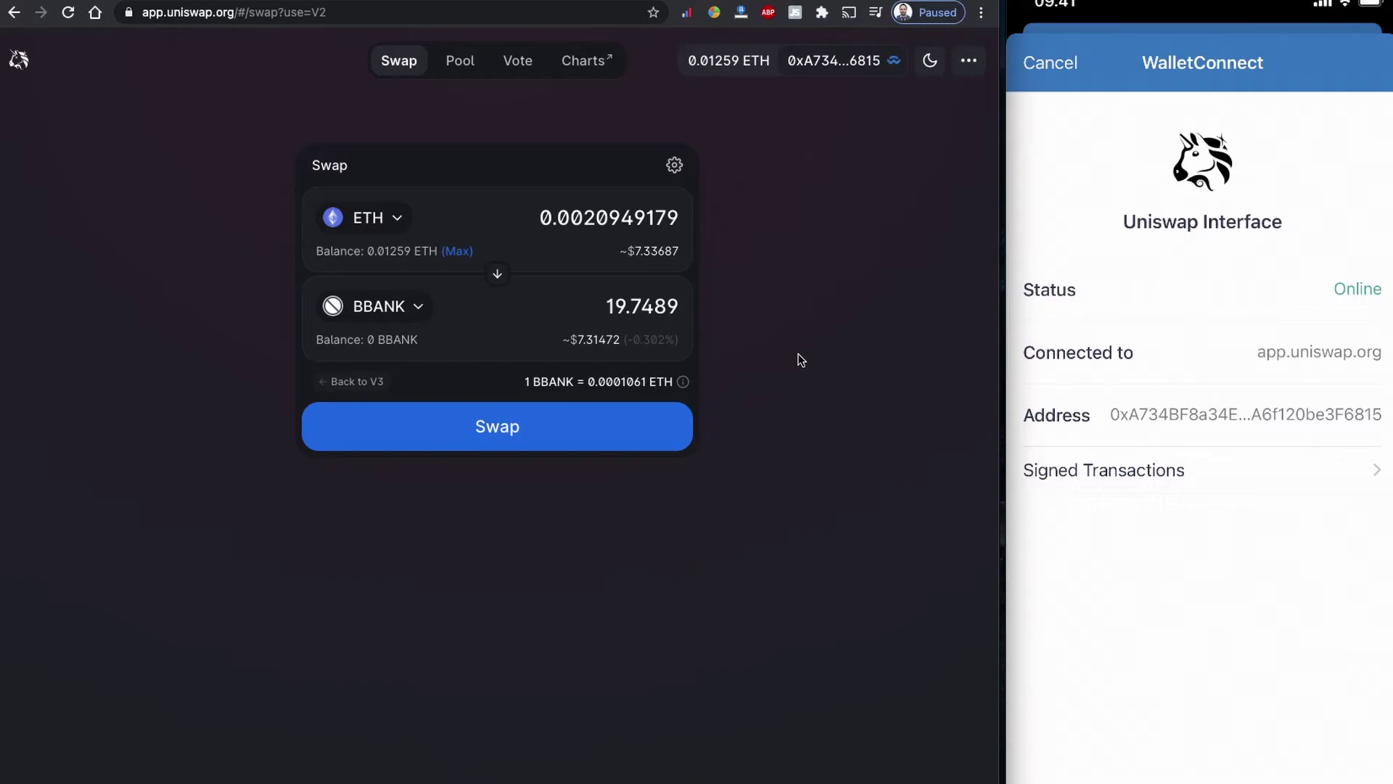
{"action": "left_click", "coordinate": [674, 165]}
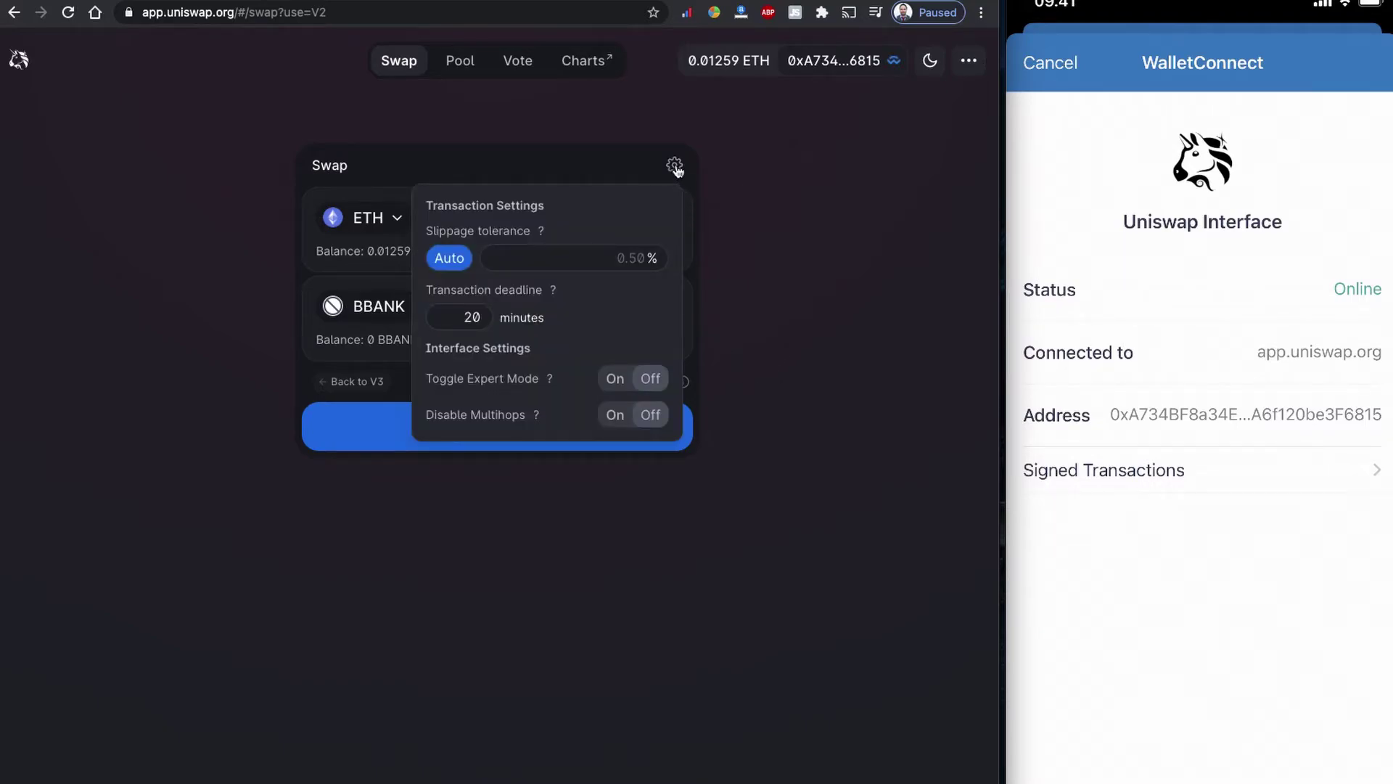
{"action": "left_click", "coordinate": [769, 181]}
{"action": "left_click", "coordinate": [674, 165]}
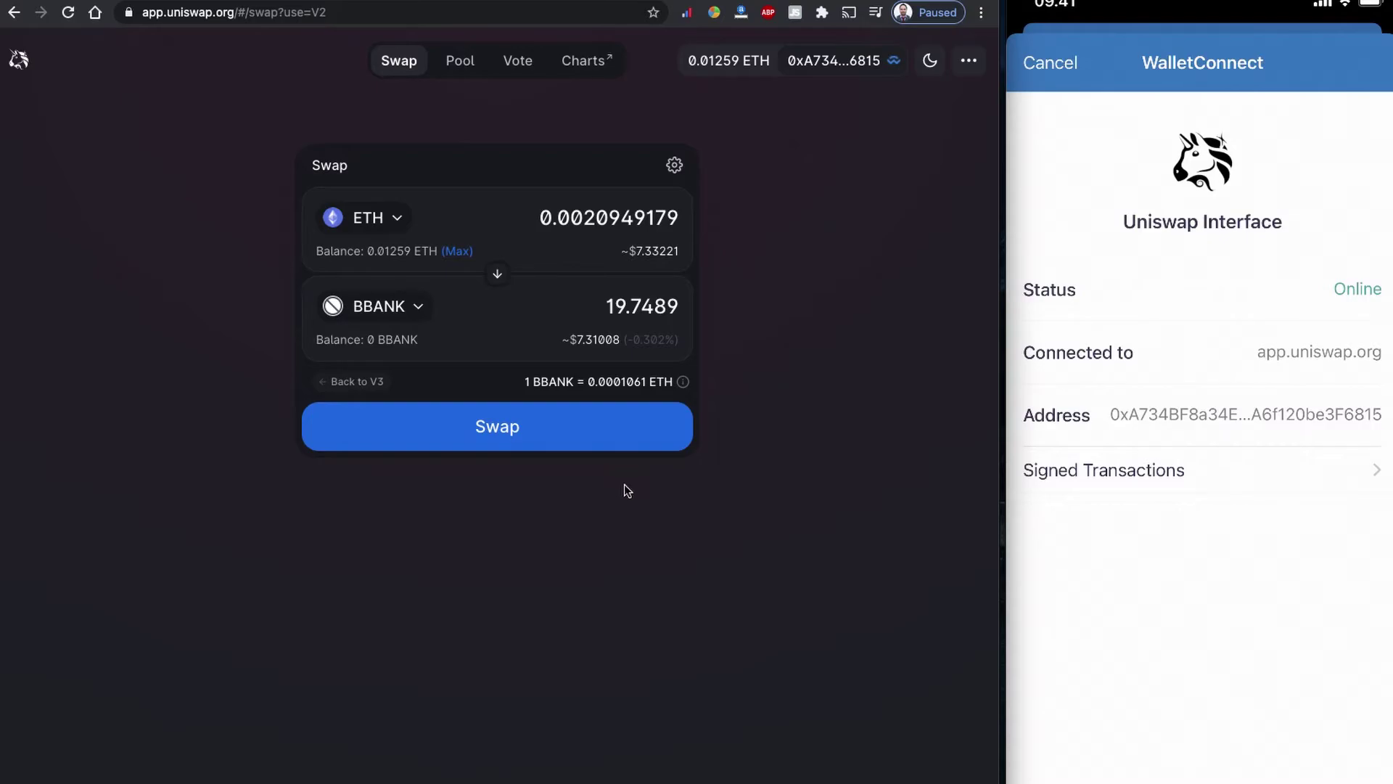
- Bring up the Confirm Swap summary: 0.00209491 ETH for 19.7489 BBANK, minimum 19.6507 BBANK
{"action": "left_click", "coordinate": [573, 428]}
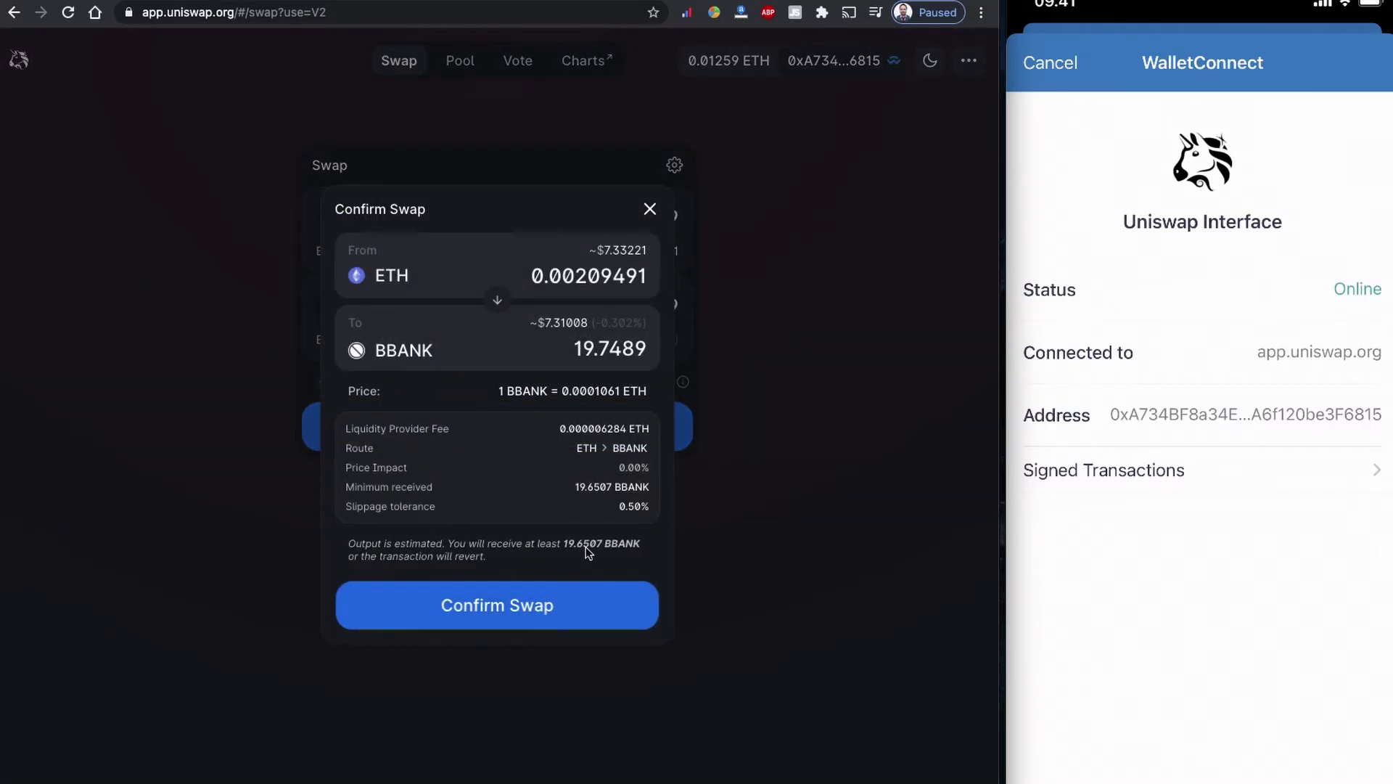
- Confirm the 0.00209491 ETH to 19.7489 BBANK swap and send it to Trust Wallet
{"action": "left_click", "coordinate": [570, 618]}
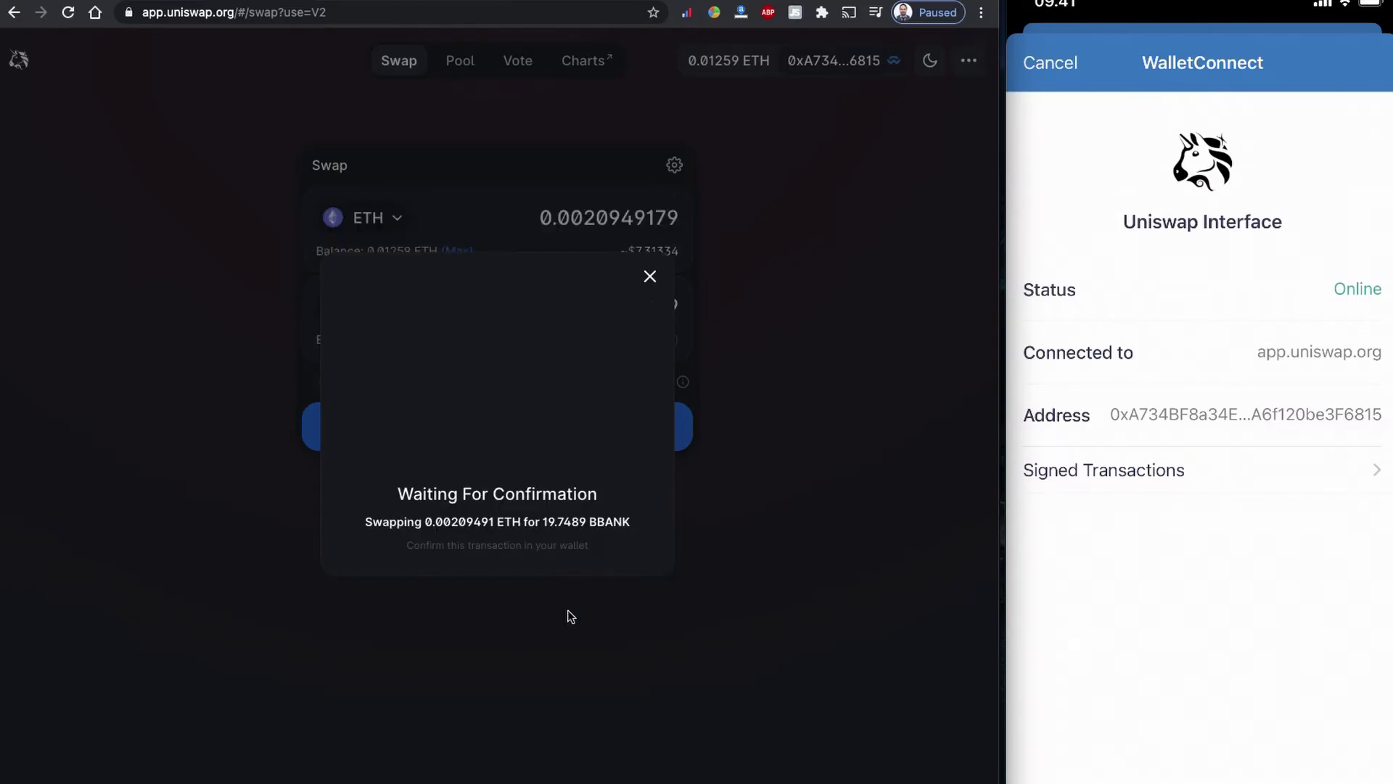